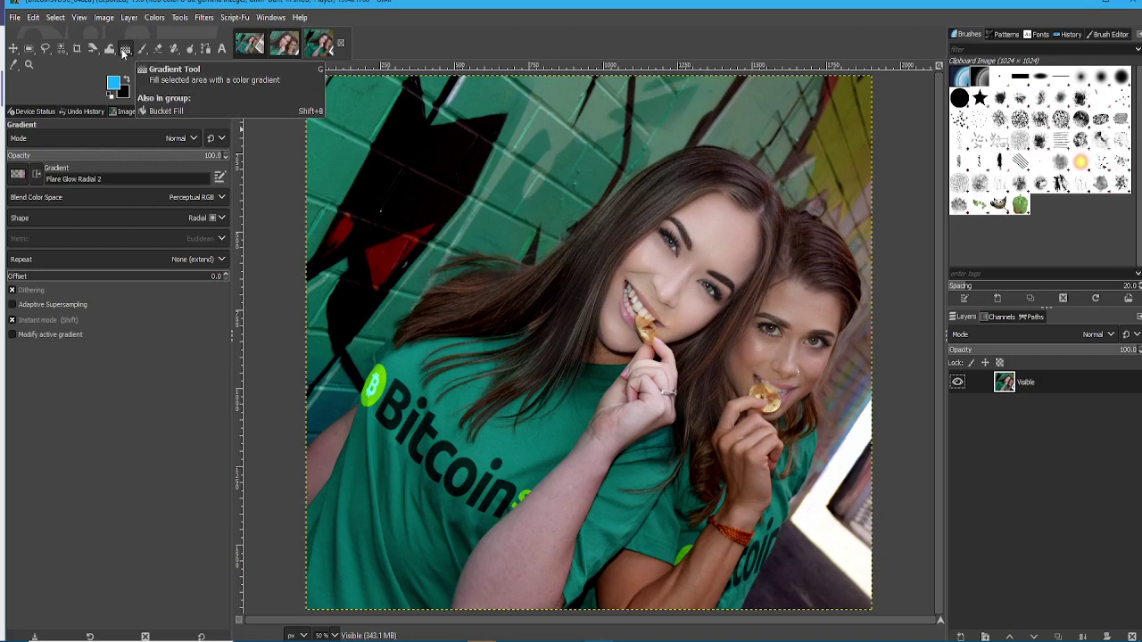
Step: Choose the FG to BG (HSV clockwise hue) gradient for the Gradient tool
click(20, 175)
scroll(77, 206, up, 10)
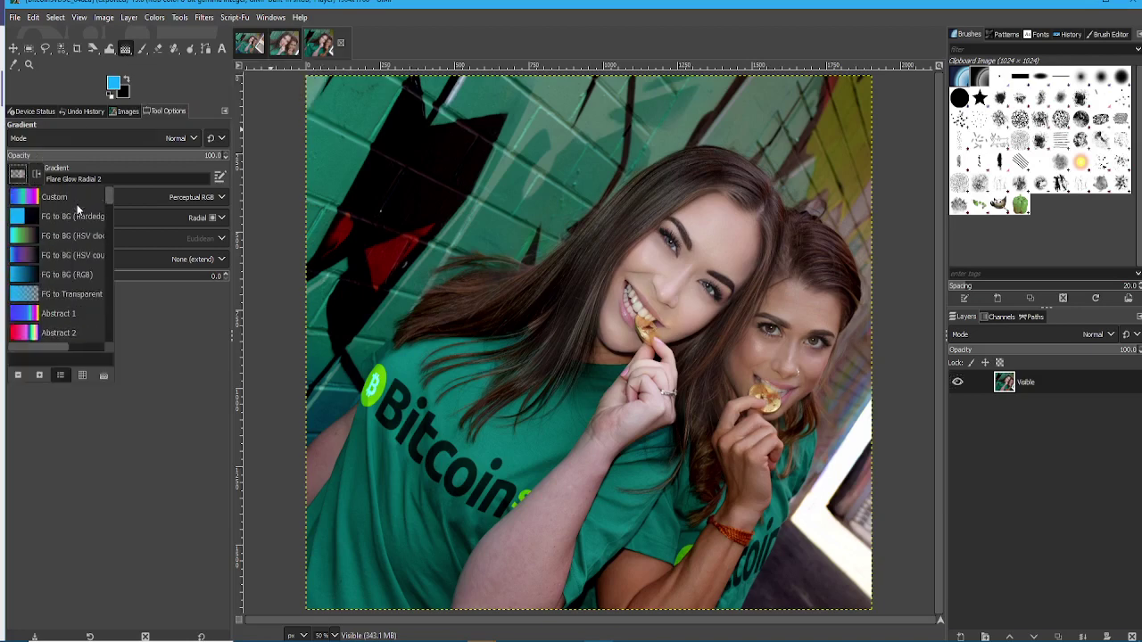
double_click(79, 236)
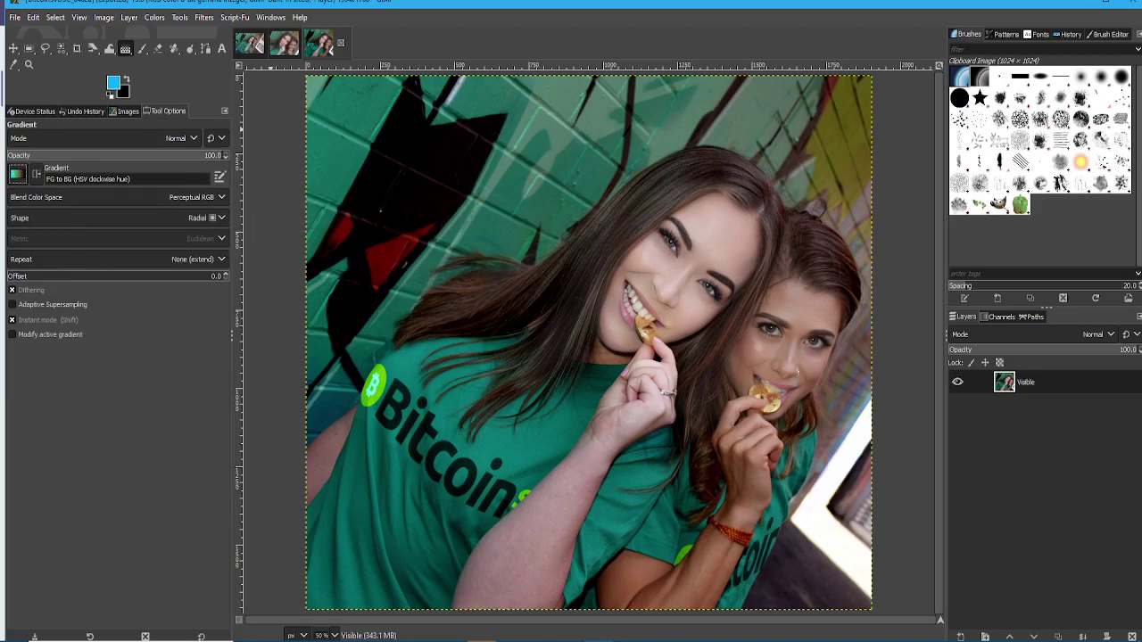
Step: Set the Gradient tool to the Custom gradient with a Linear shape
click(18, 174)
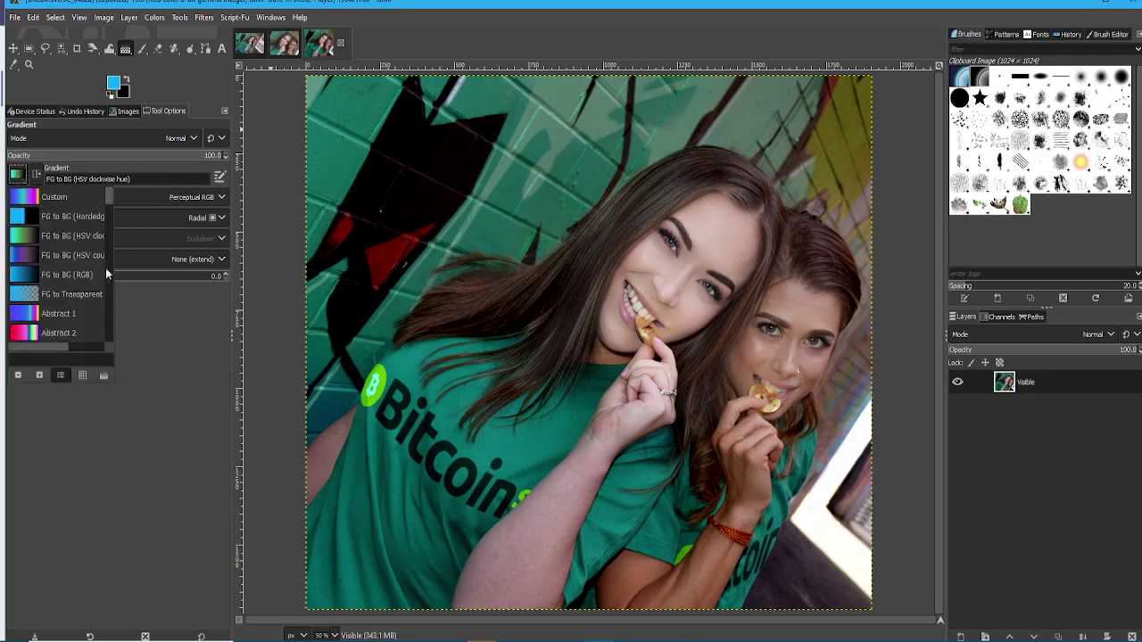
double_click(63, 200)
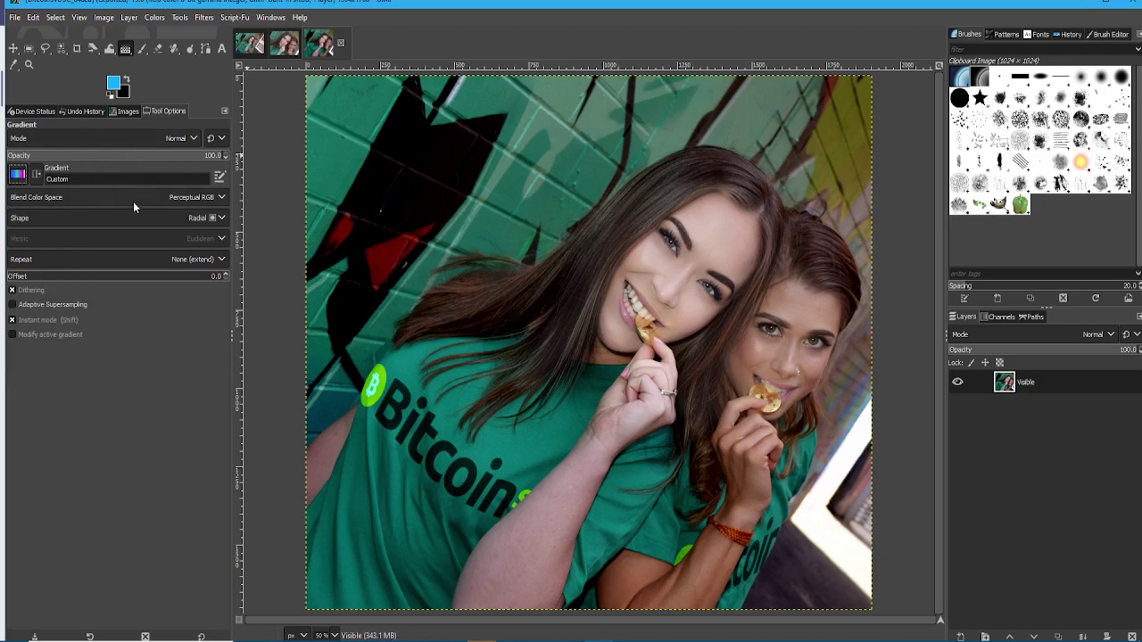
click(159, 215)
click(119, 230)
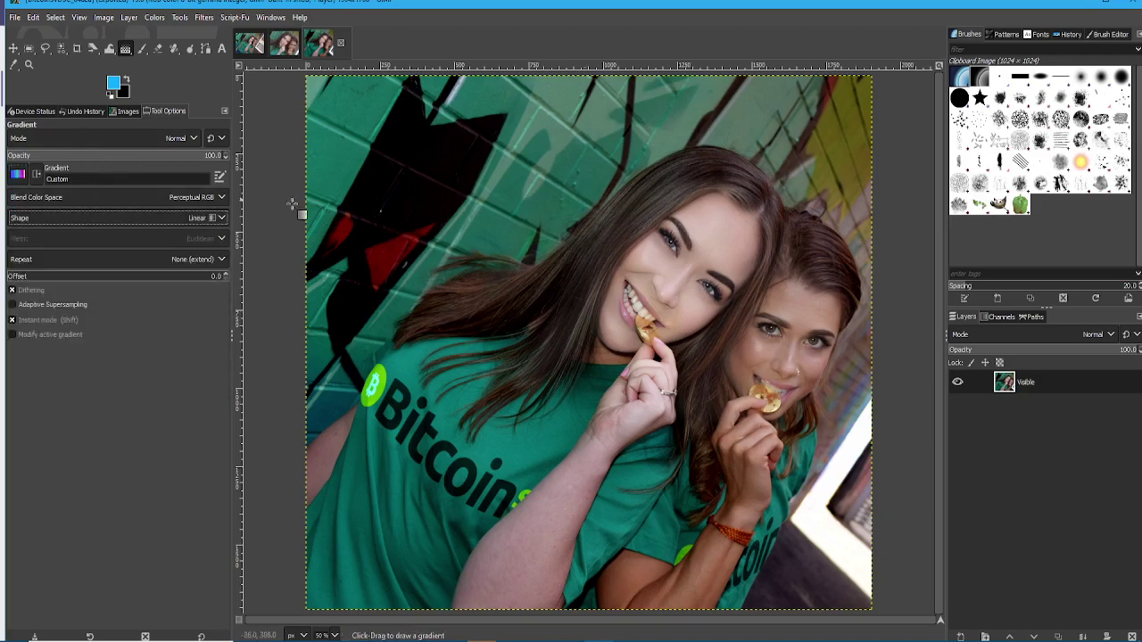
Step: Try the Custom gradient diagonally across the photo layer, and undo it
drag(347, 214, 919, 451)
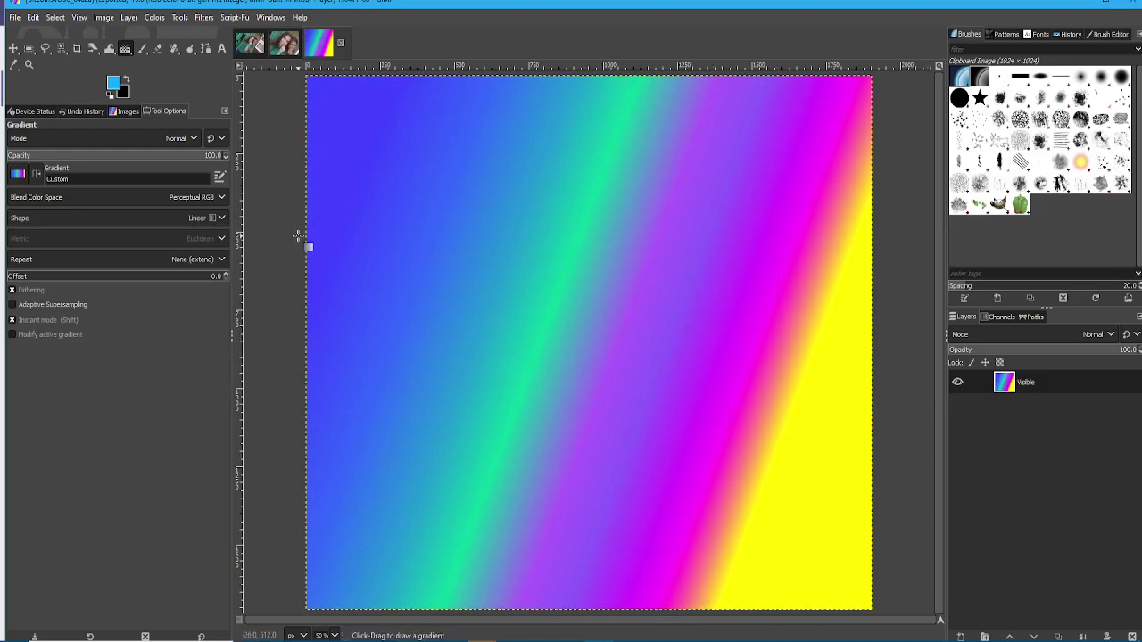
key(ctrl+z)
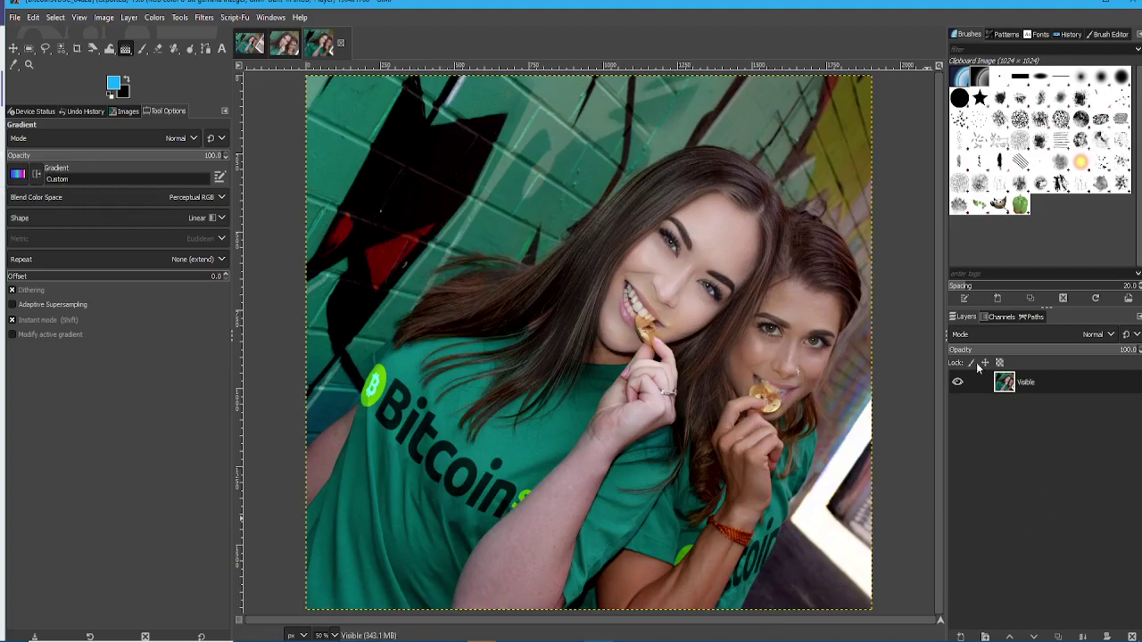
click(970, 333)
click(977, 332)
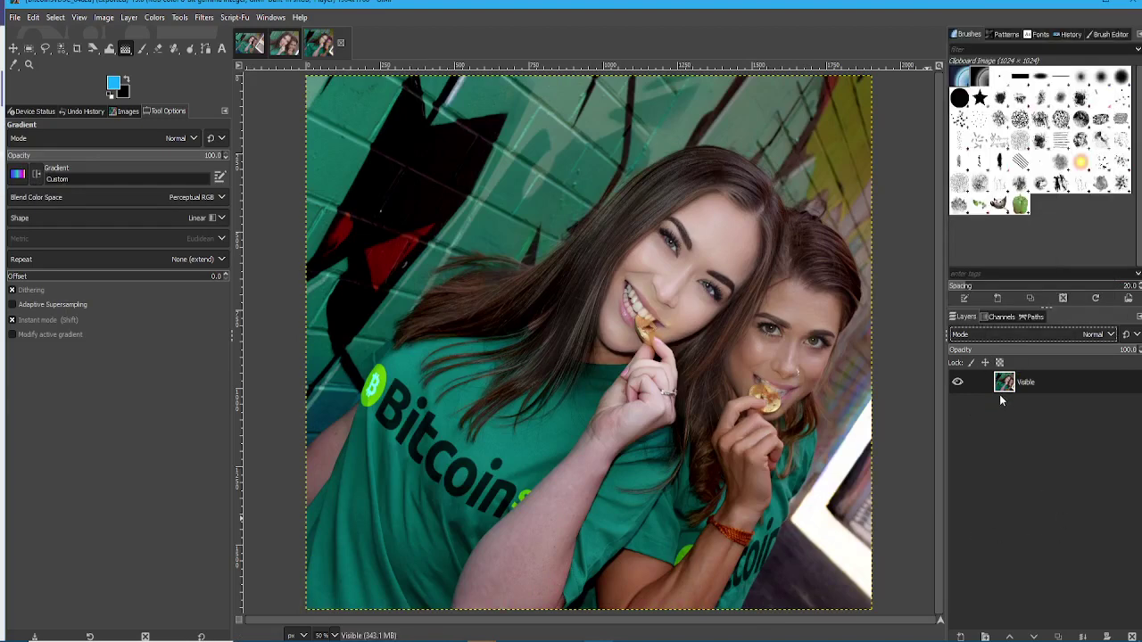
click(1010, 335)
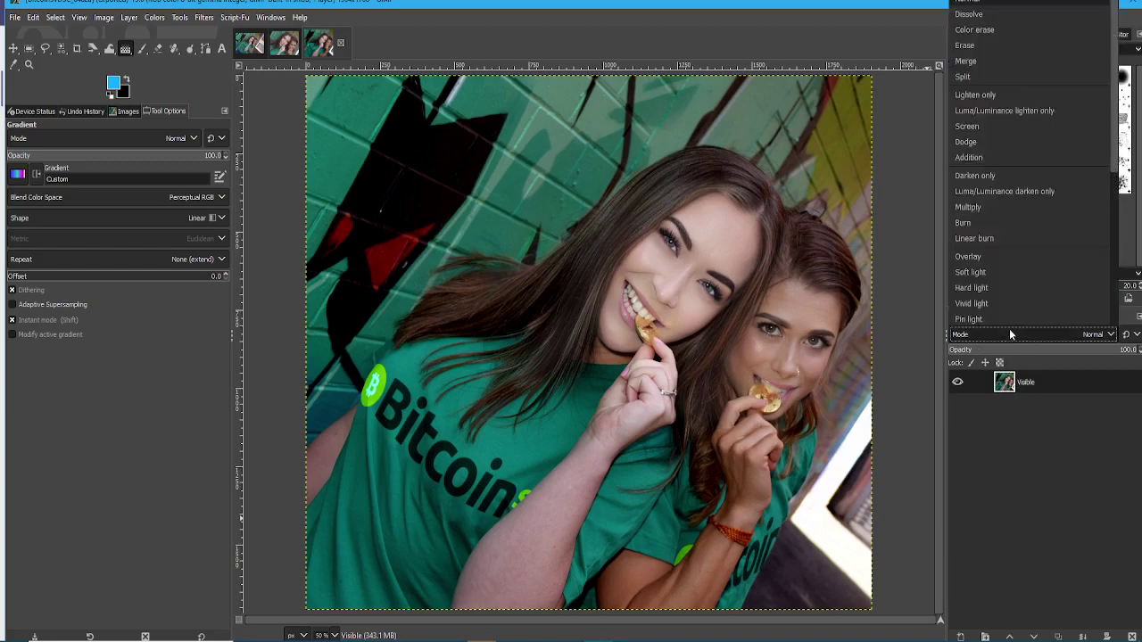
click(1065, 450)
click(1005, 335)
click(1036, 450)
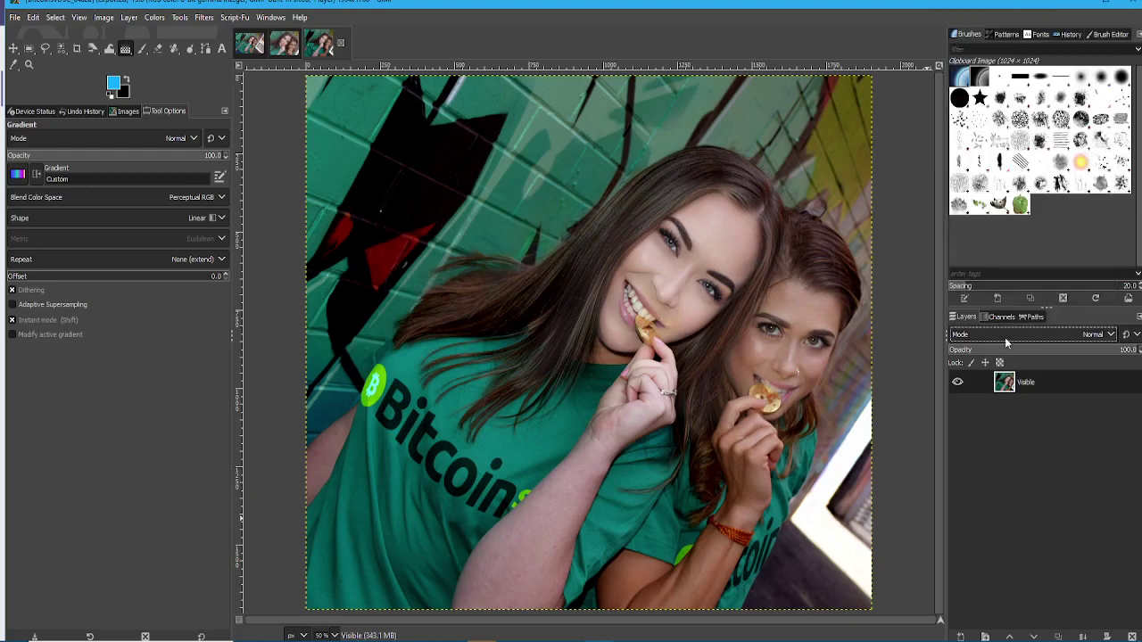
click(1003, 335)
click(1021, 477)
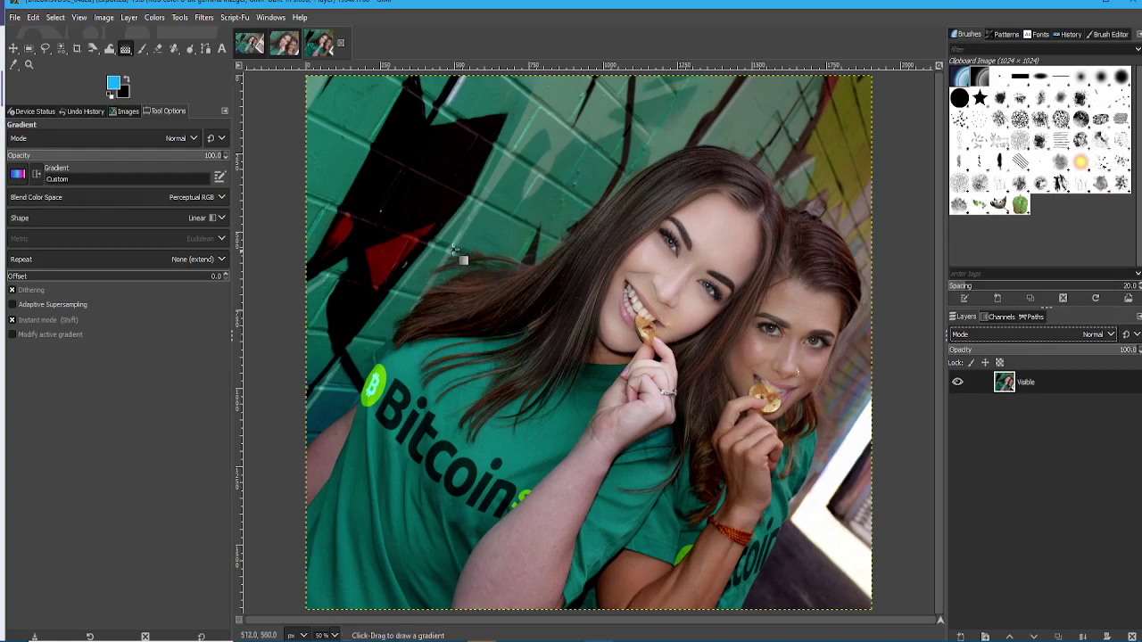
Step: Draw the Custom linear gradient over the photo layer again from upper left to lower right, and undo it
drag(404, 238, 859, 365)
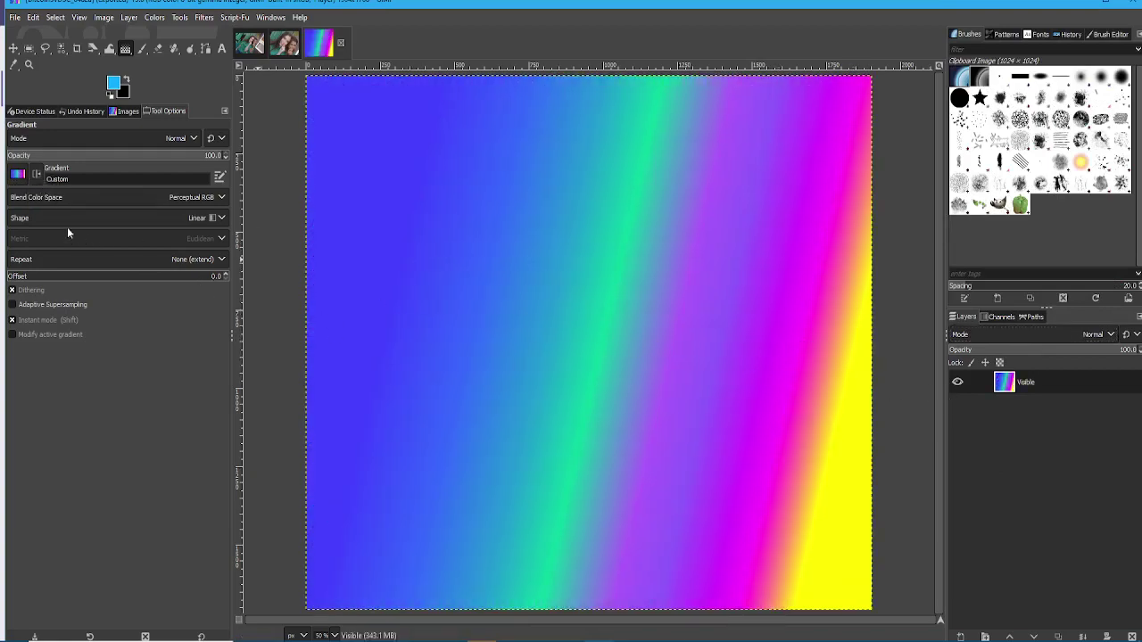
key(ctrl+z)
Step: Try the FG to BG (HSV counter-clockwise) gradient diagonally across the photo layer, and undo it
click(19, 177)
scroll(51, 273, down, 2)
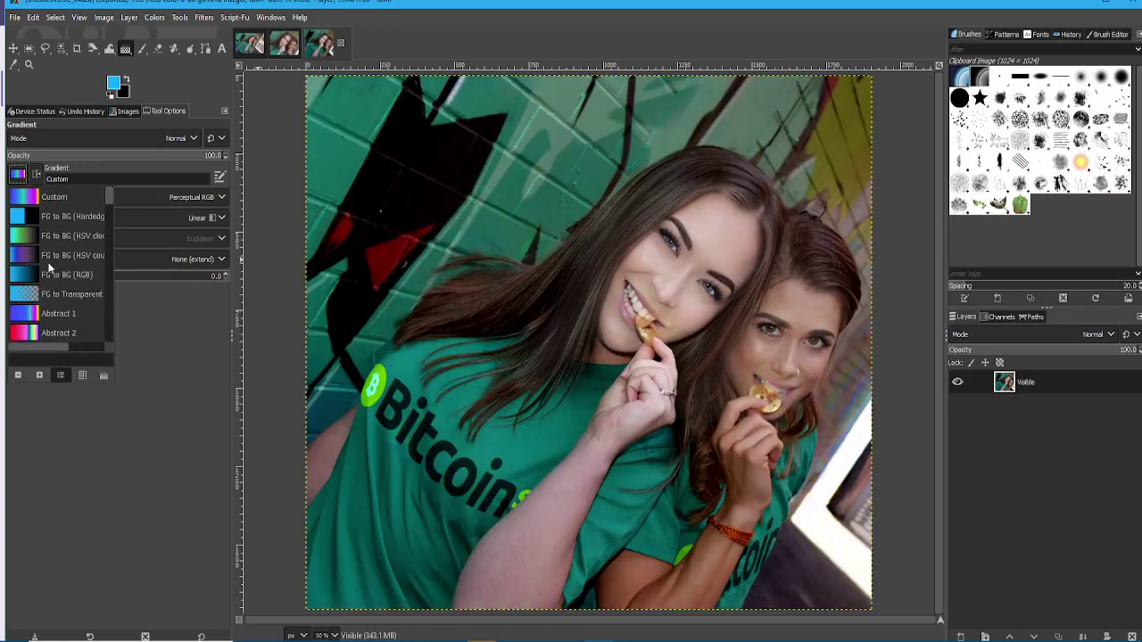
click(48, 263)
drag(420, 230, 831, 365)
key(ctrl+z)
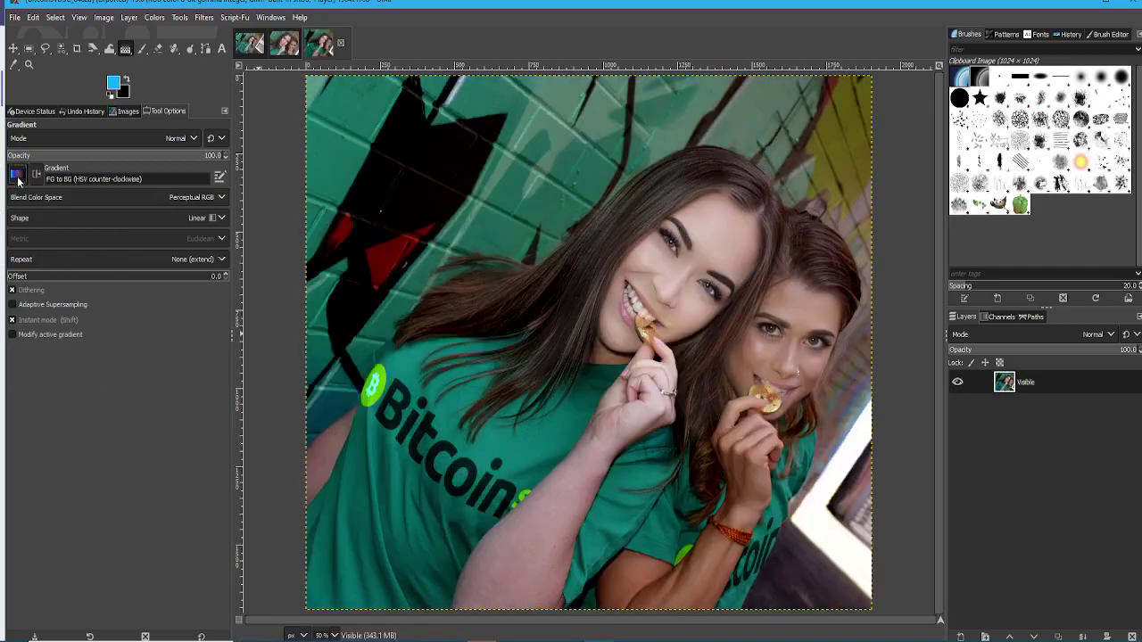
Step: Try the Brushed Aluminium gradient across the photo layer, and undo it
click(17, 175)
scroll(62, 276, down, 3)
click(56, 308)
mouse_move(411, 301)
mouse_down()
mouse_move(836, 357)
mouse_move(773, 400)
mouse_up()
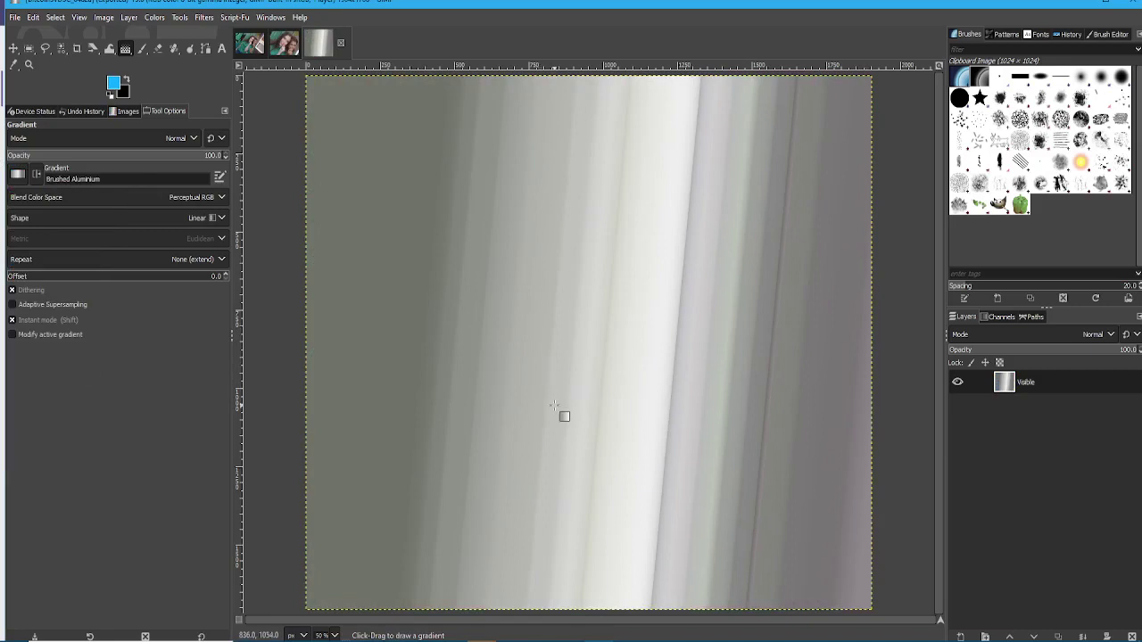
key(ctrl+z)
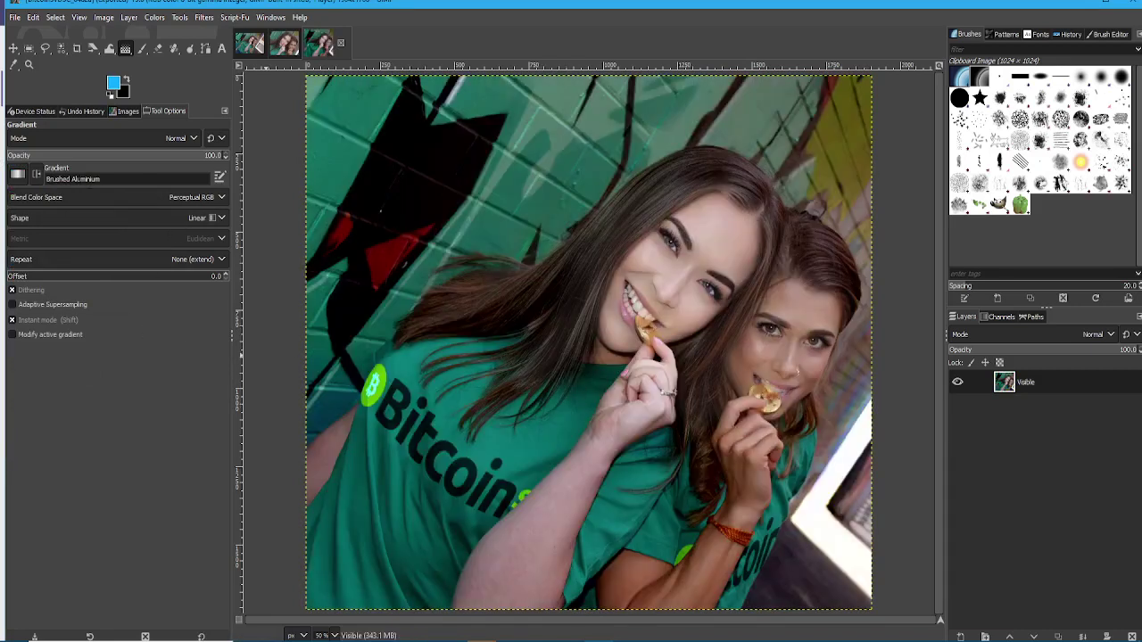
click(20, 175)
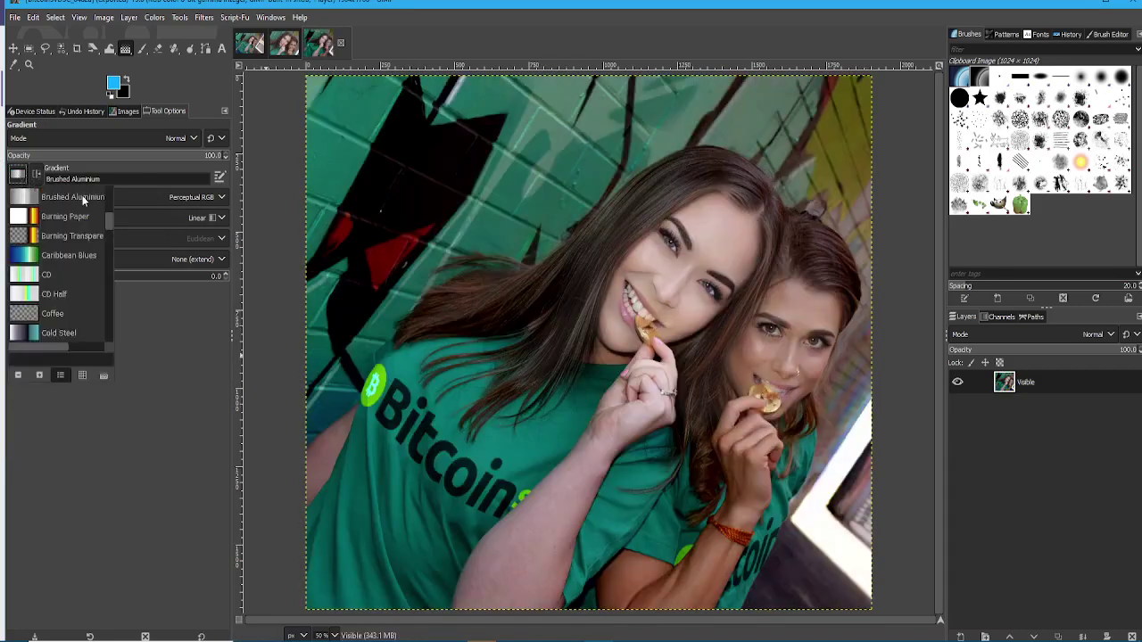
click(159, 353)
click(18, 175)
scroll(107, 219, down, 10)
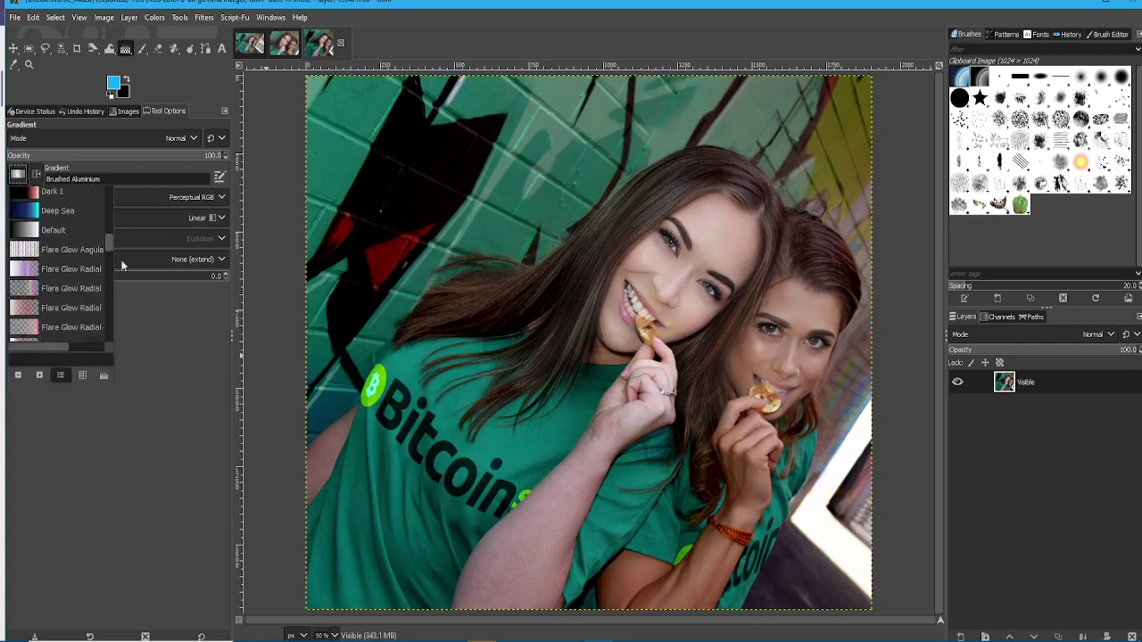
click(1085, 532)
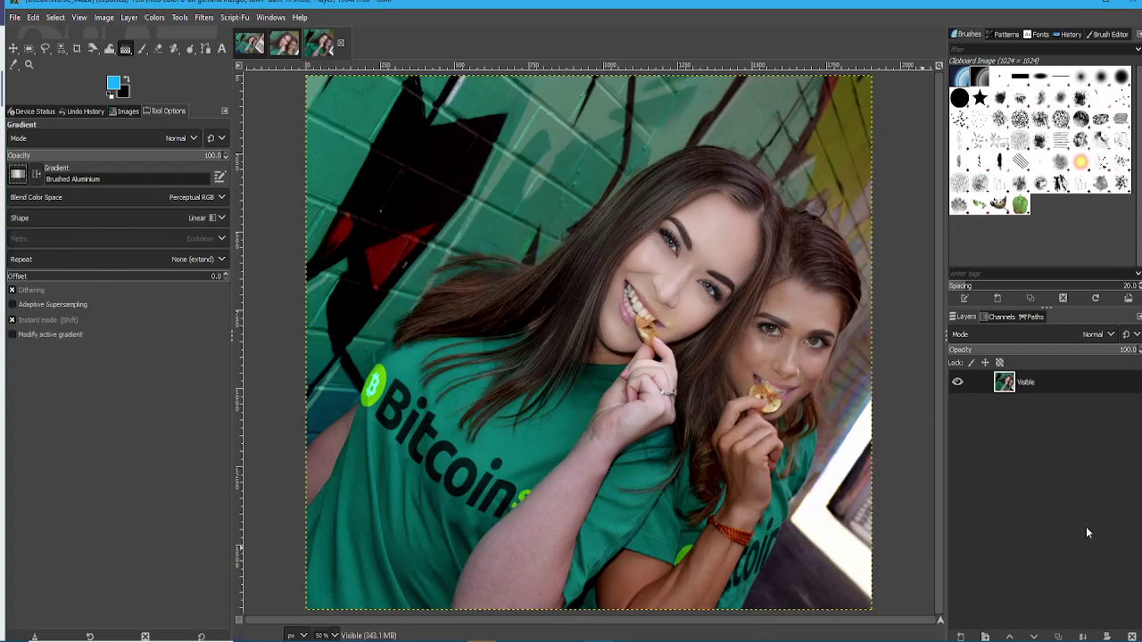
Step: Add a new transparent 1904 x 1708 px layer in Normal mode above the photo layer
right_click(1023, 379)
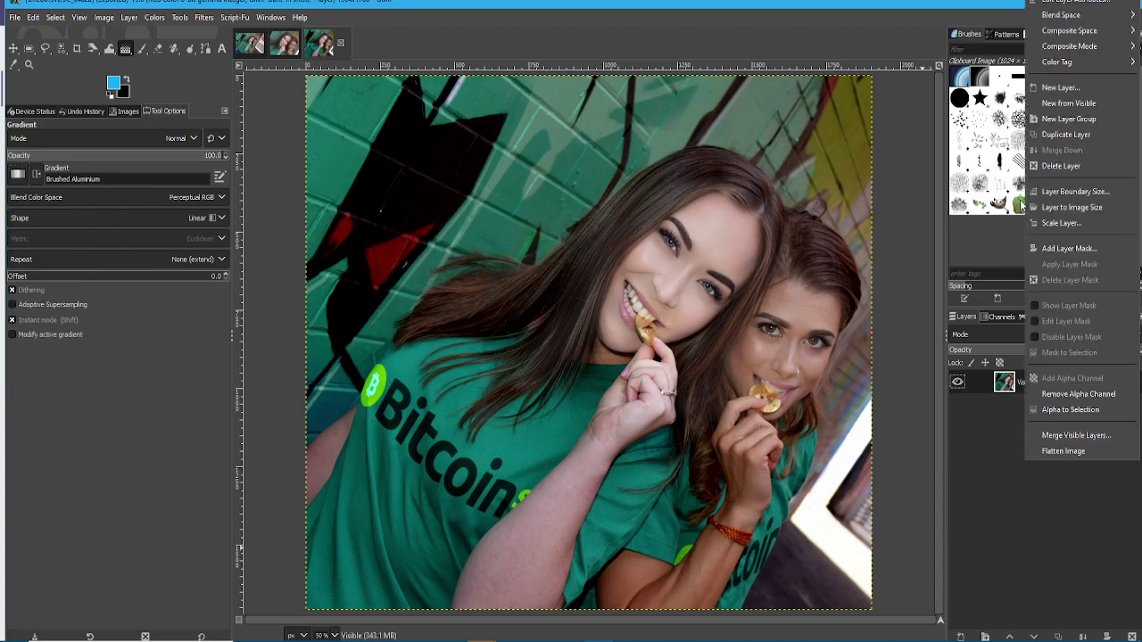
click(1014, 425)
right_click(1026, 383)
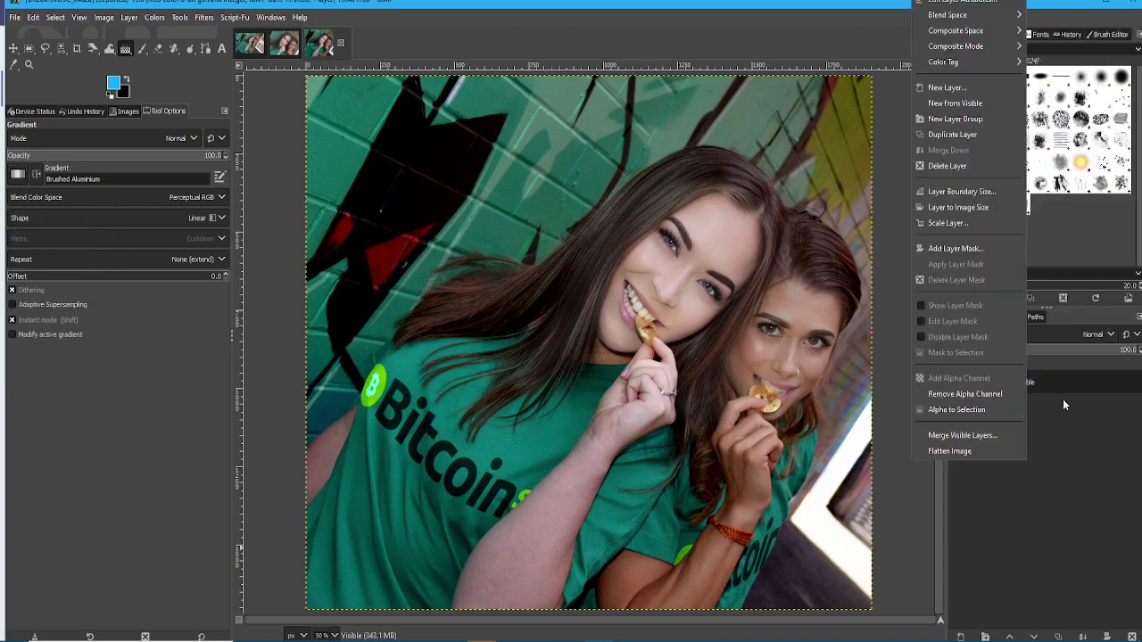
click(973, 86)
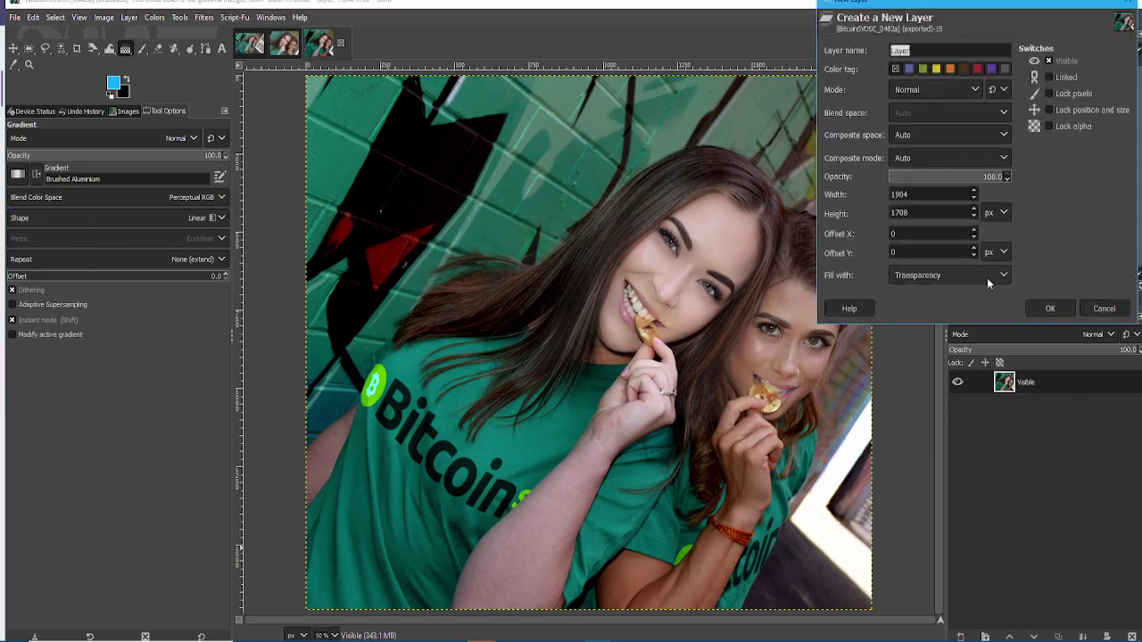
click(1040, 308)
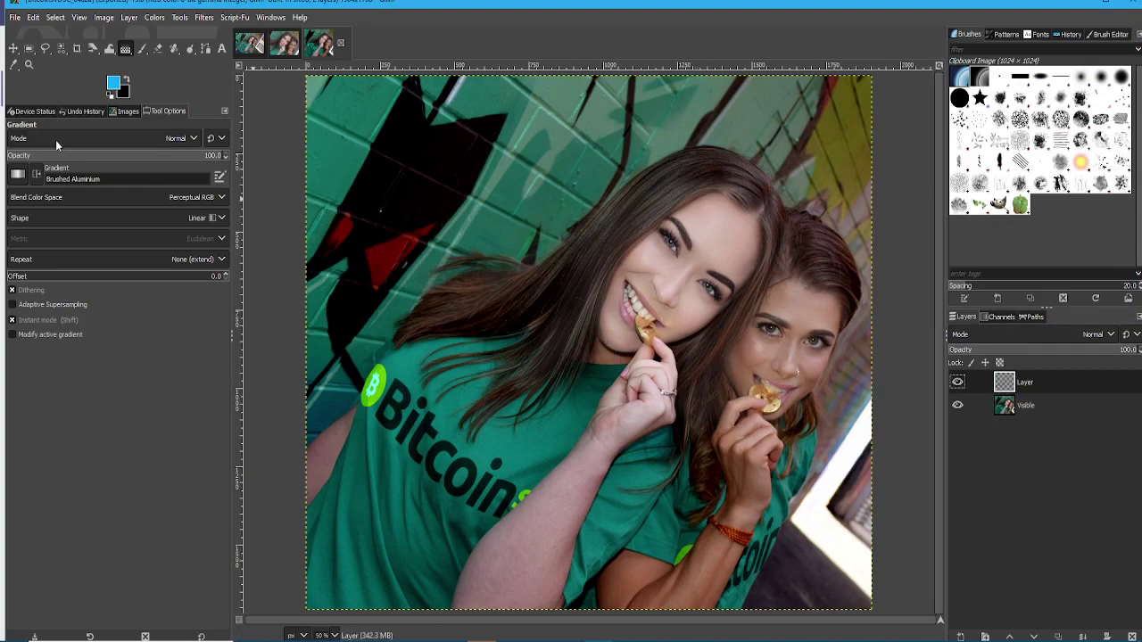
Step: Browse the available gradient presets for the Gradient tool from the first entries through the neon ones
click(16, 177)
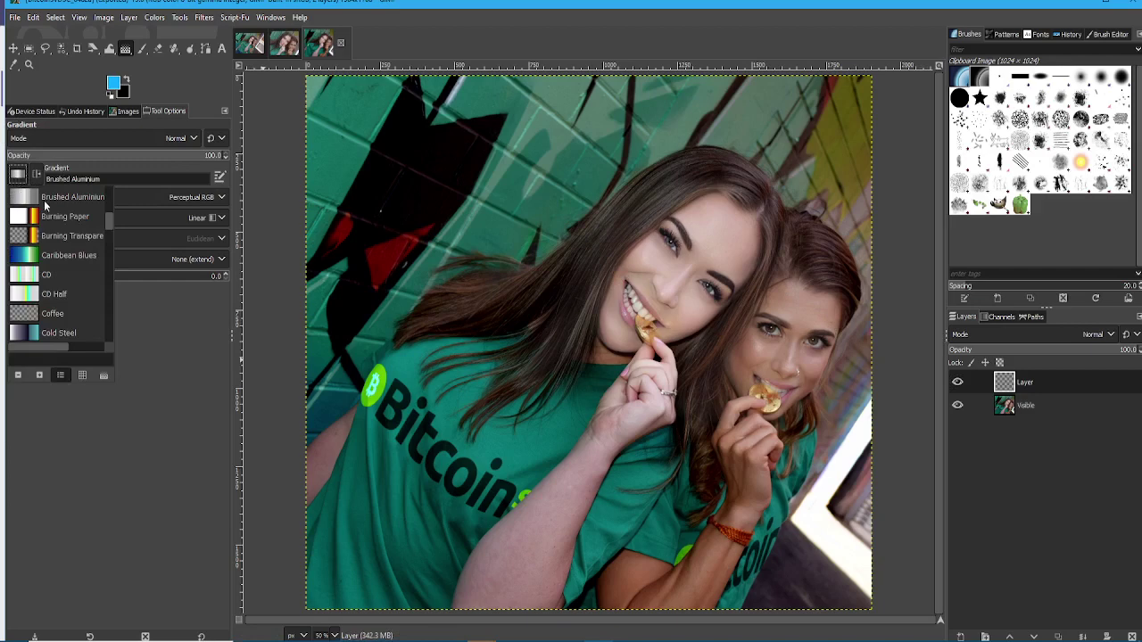
scroll(44, 200, up, 6)
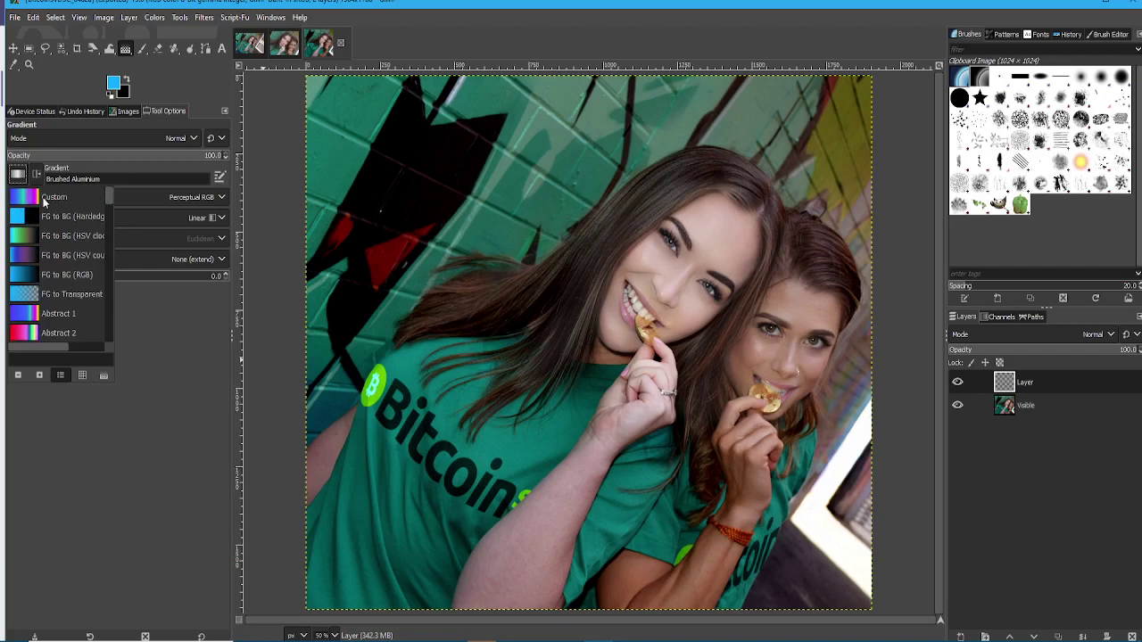
drag(106, 197, 107, 190)
mouse_move(107, 204)
mouse_down()
mouse_move(111, 214)
mouse_move(108, 205)
mouse_up()
scroll(107, 208, down, 1)
scroll(111, 205, down, 1)
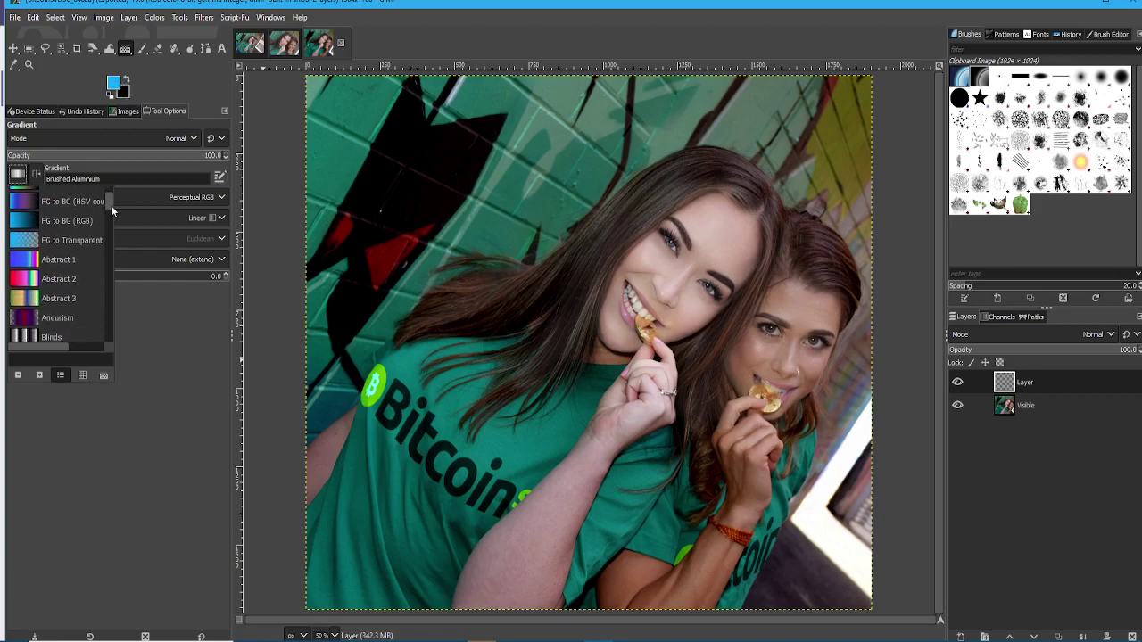
scroll(110, 205, down, 1)
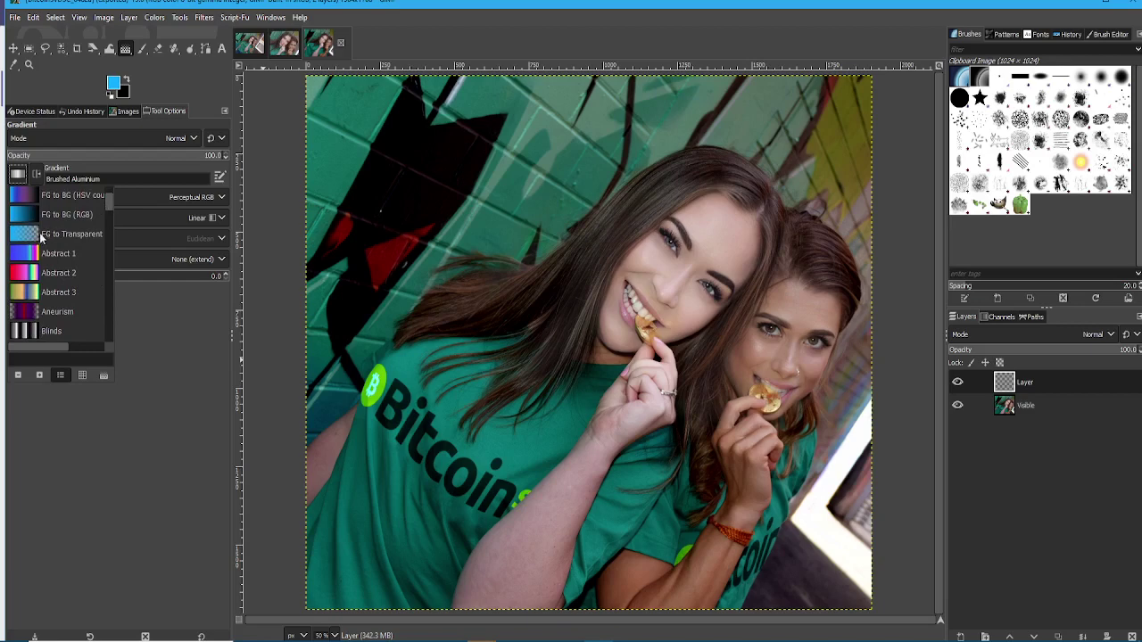
drag(113, 205, 115, 283)
scroll(112, 311, up, 5)
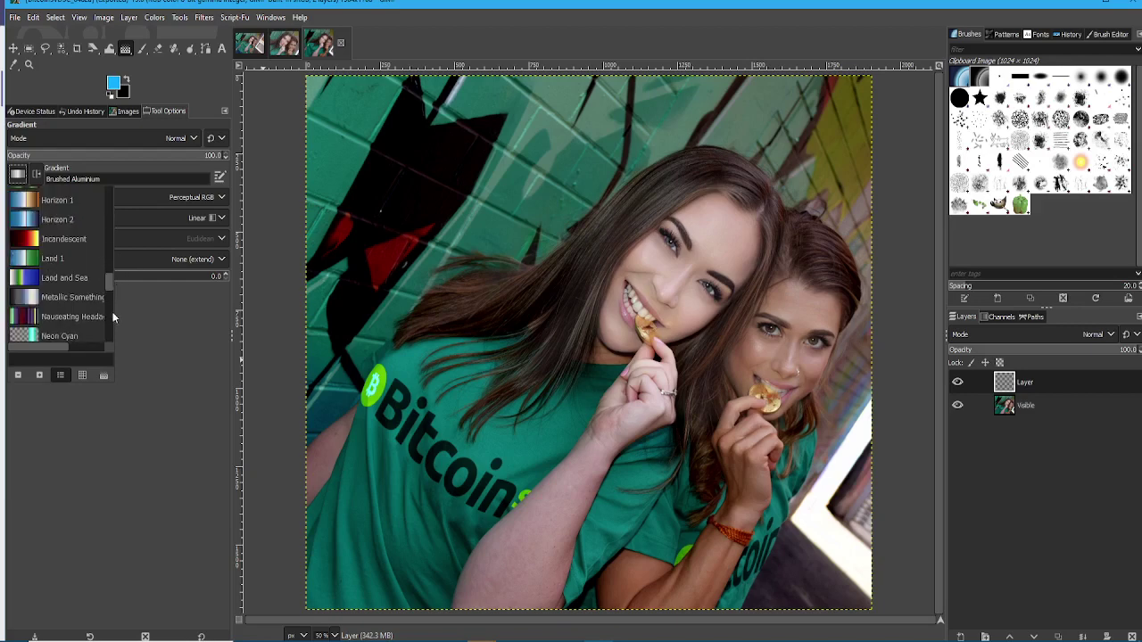
scroll(108, 297, up, 3)
scroll(102, 287, down, 4)
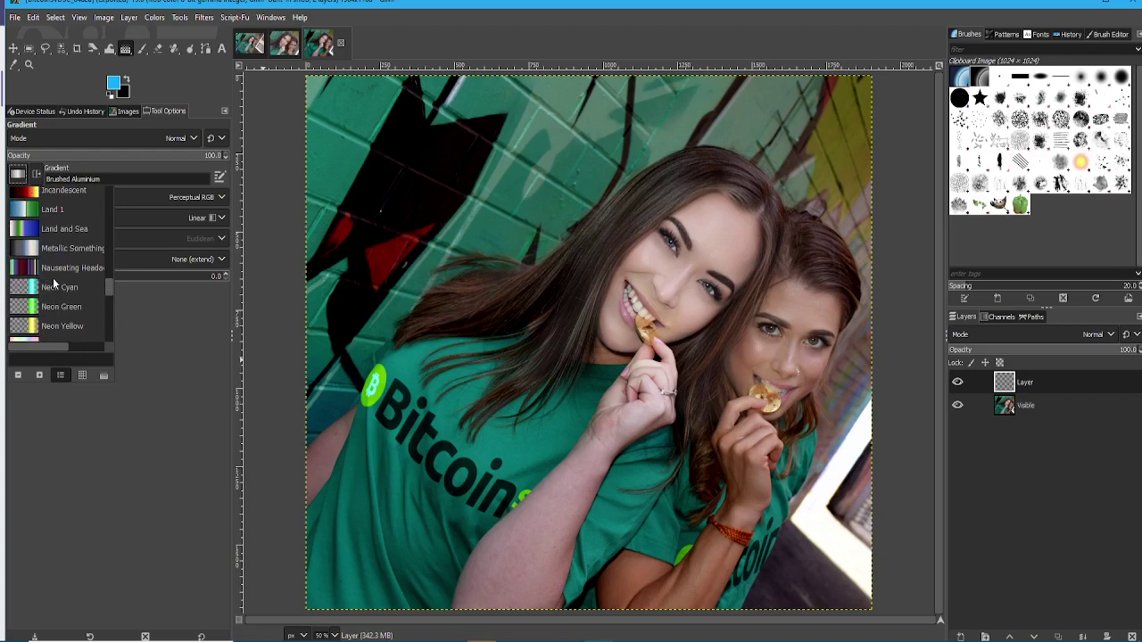
drag(108, 282, 122, 178)
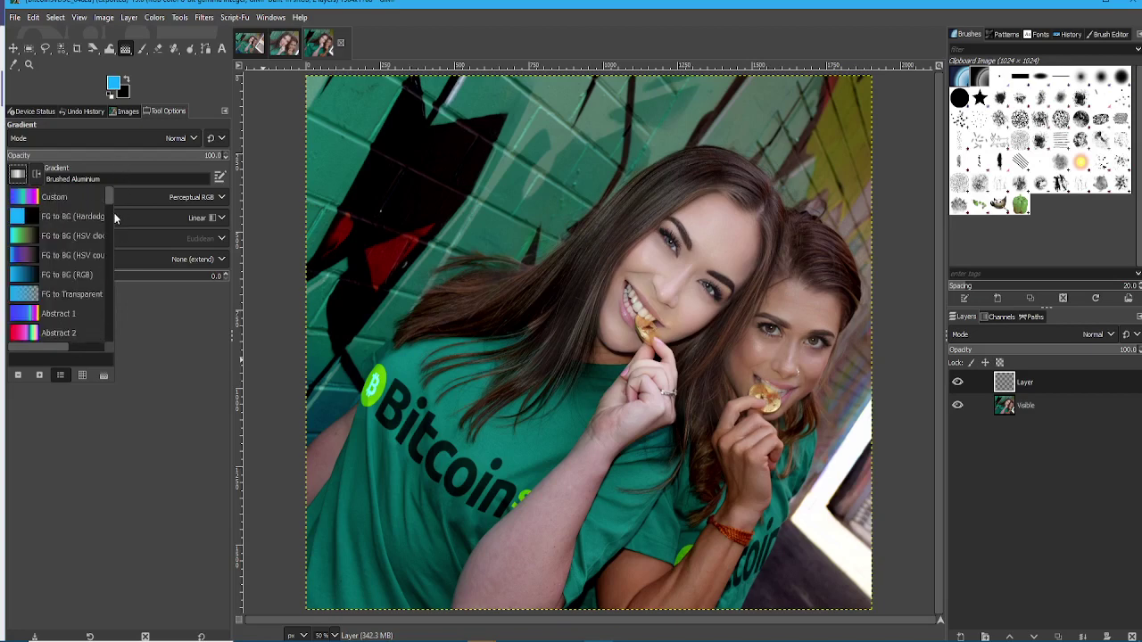
Step: Fill the new layer with the Custom linear gradient, about 1754 px long, running diagonally from upper left to lower right
click(60, 198)
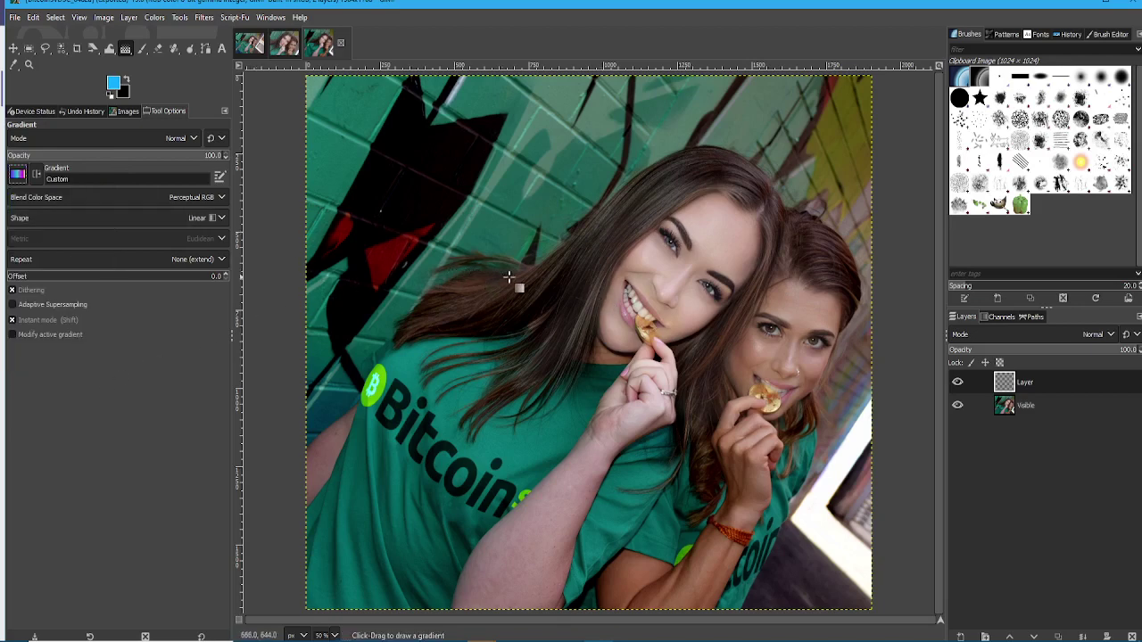
drag(375, 181, 829, 487)
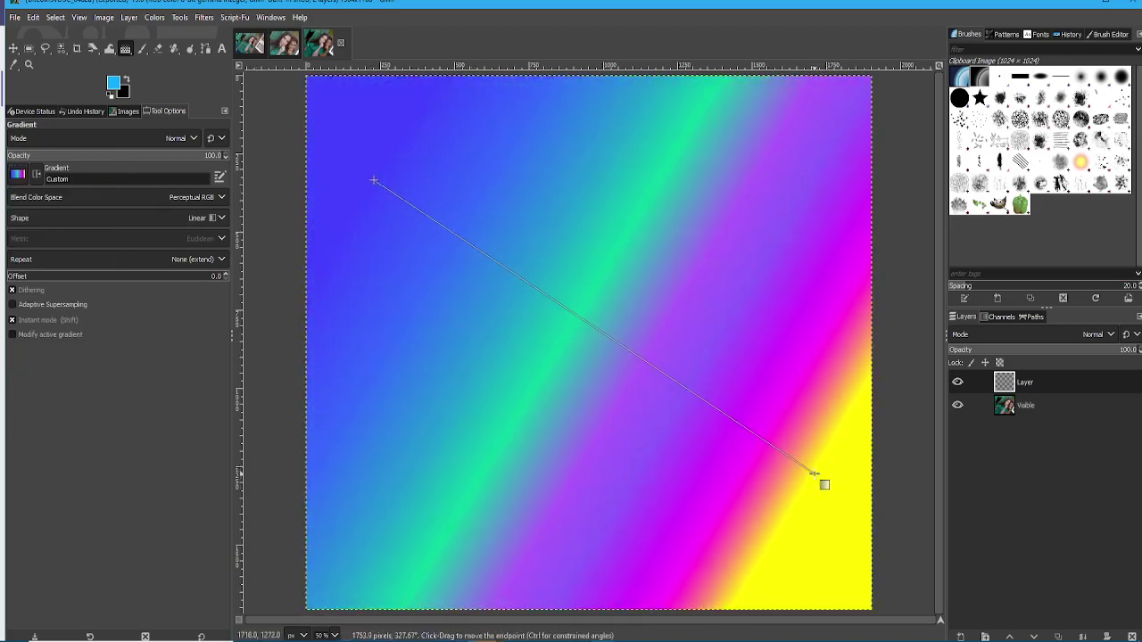
key(Return)
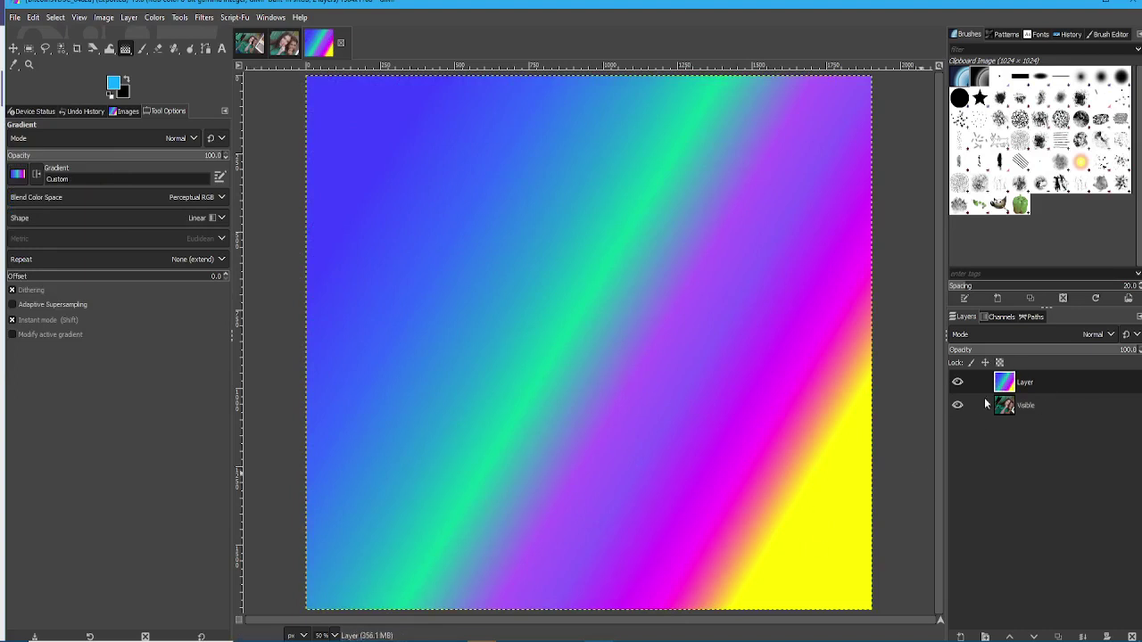
Step: Lower the gradient layer's opacity to about 56.9 and set its blend mode to Screen
drag(1045, 349, 1056, 350)
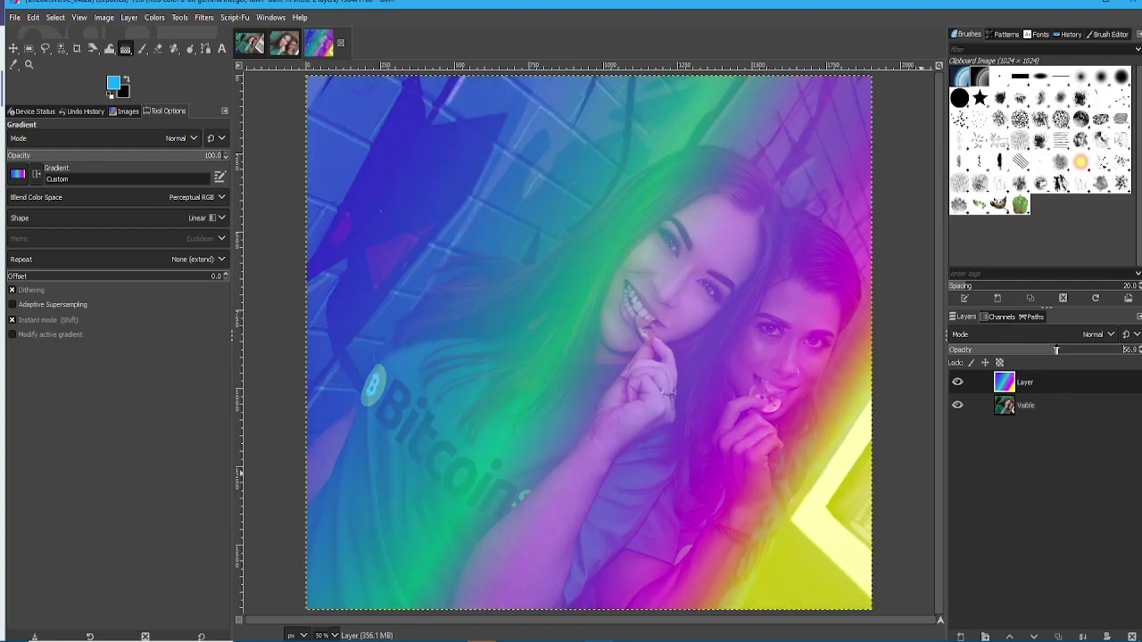
click(1074, 333)
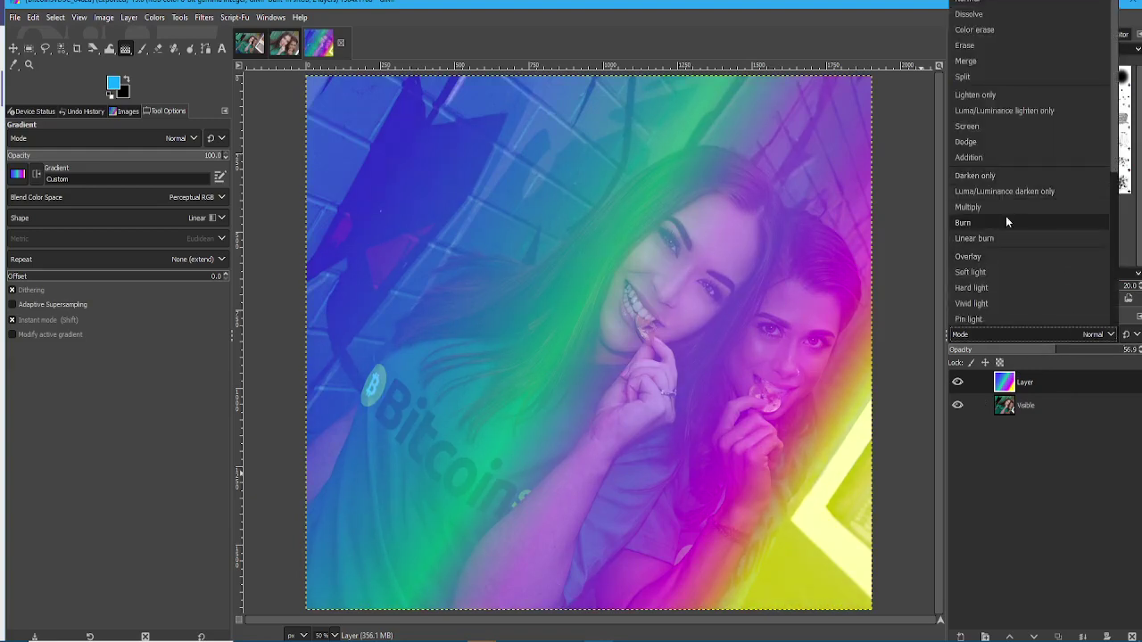
click(1057, 126)
click(1066, 336)
click(1066, 338)
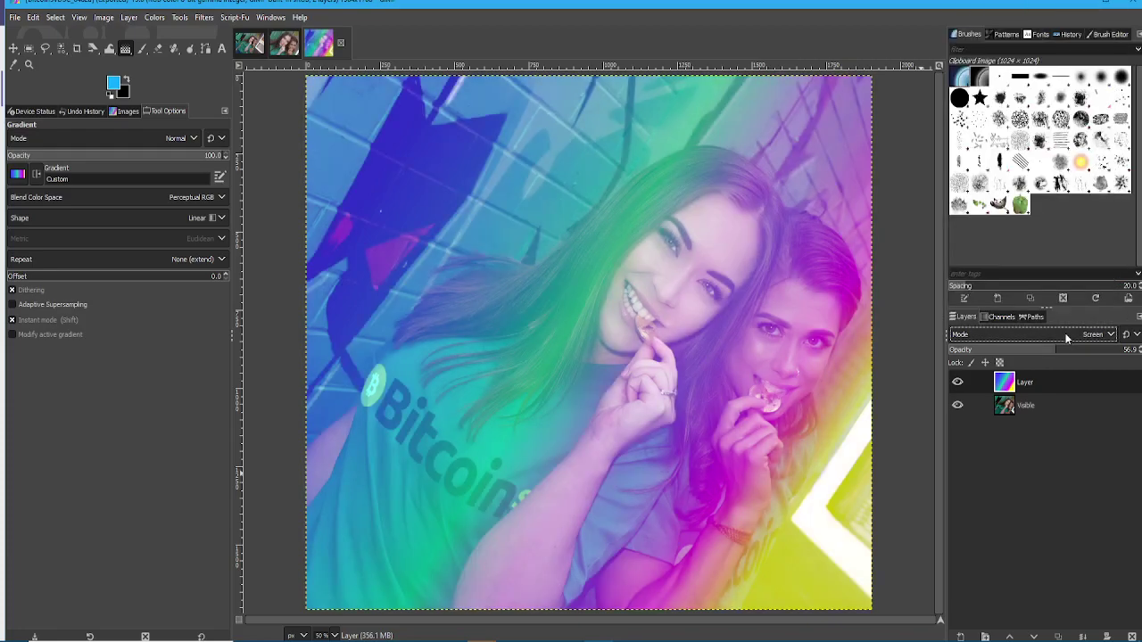
Step: Cycle through the blend modes for the gradient layer, past Vivid light, Subtract and HSV Saturation, and settle on Grain merge
scroll(1066, 337, down, 12)
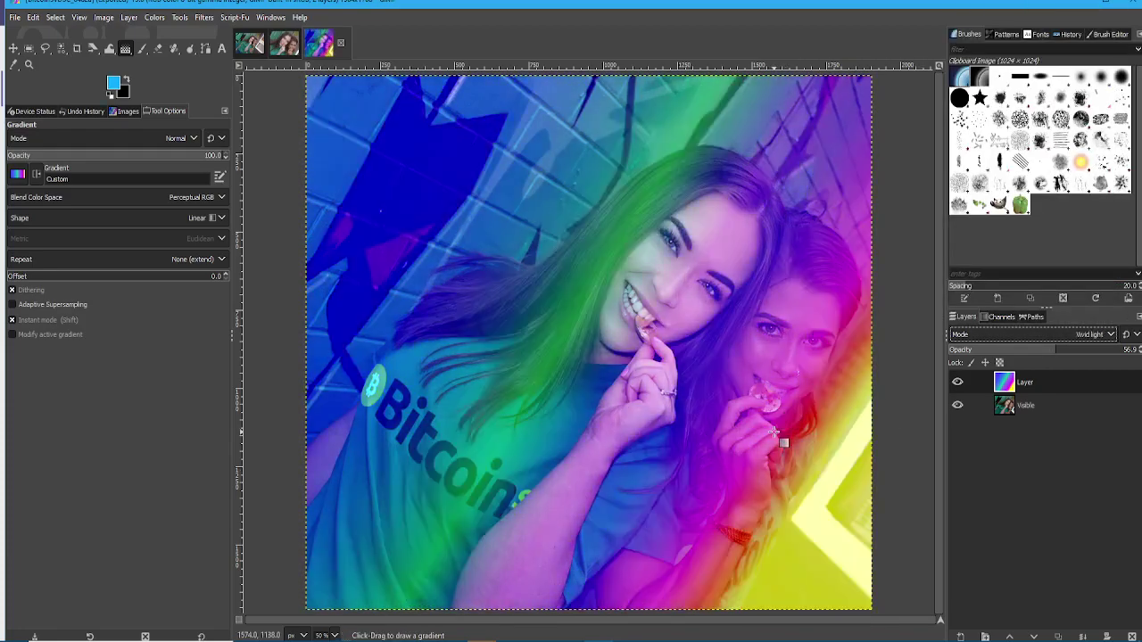
scroll(1066, 337, down, 6)
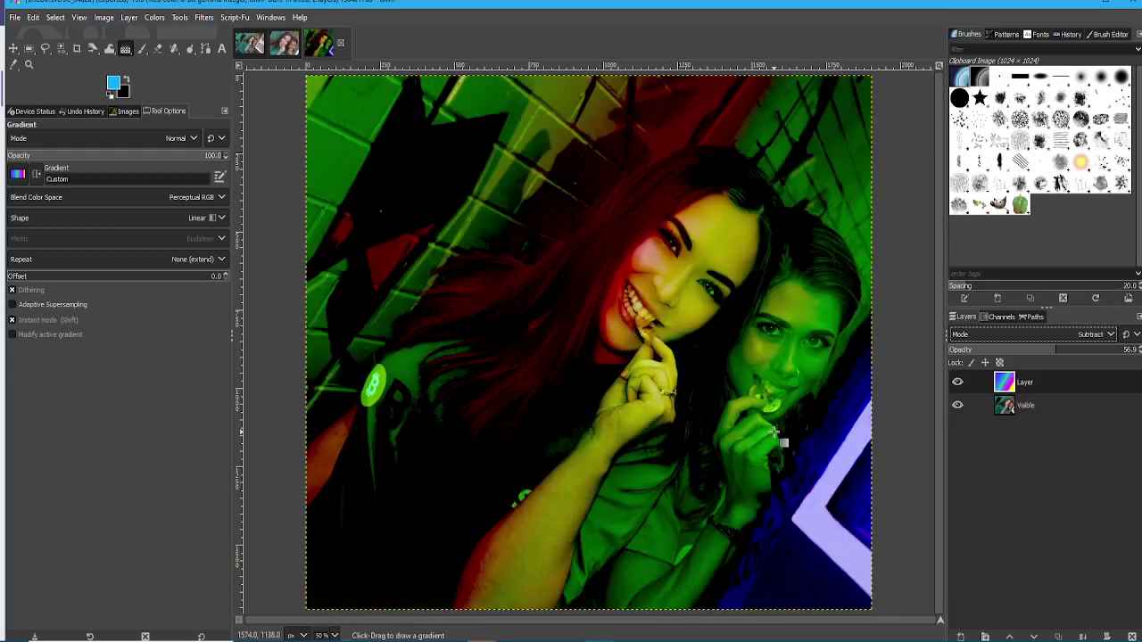
key(Down)
key(Down)
key(Down)
key(Down)
key(Down)
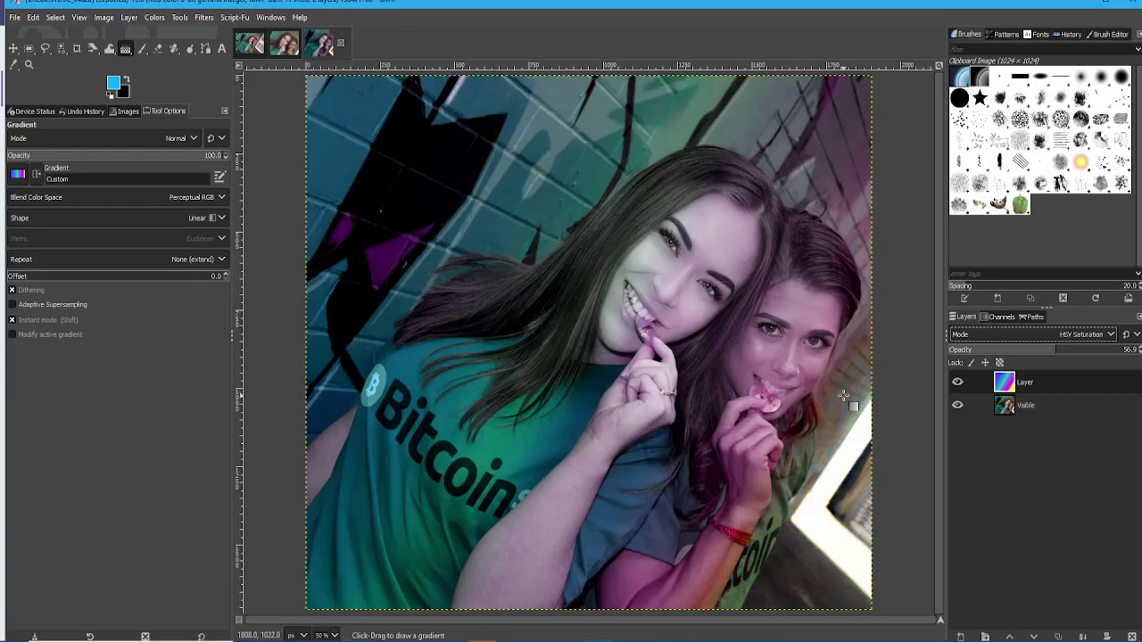
key(Up)
key(Up)
key(Up)
key(Up)
key(Up)
key(Up)
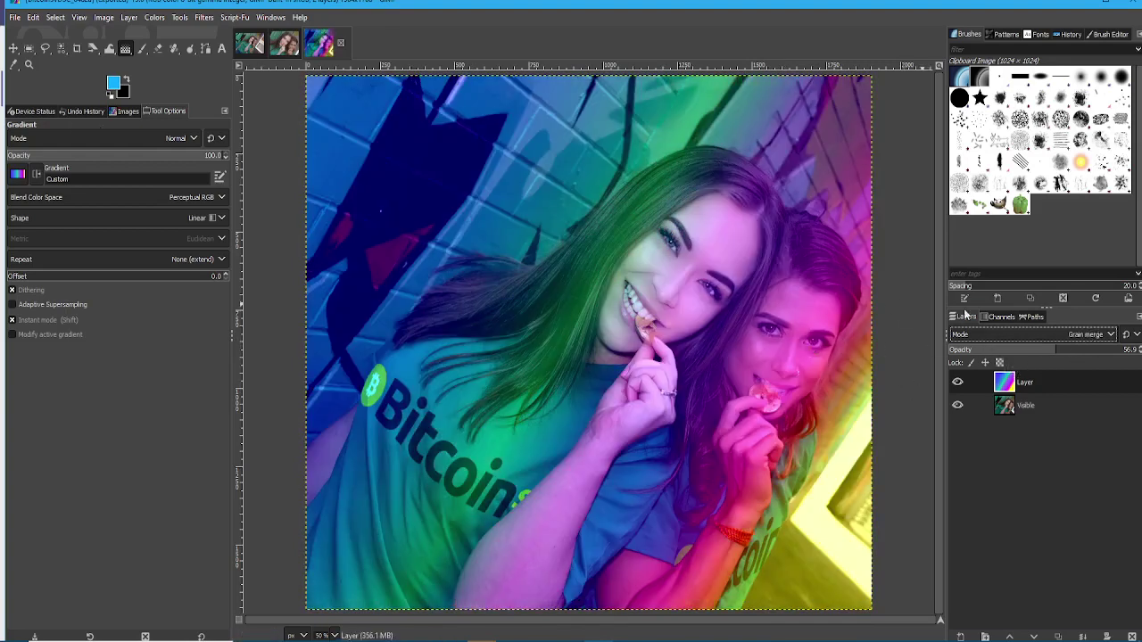
Step: Fill the overlay layer with the Abstract 1 linear gradient diagonally from upper left to lower right, keeping the Grain merge mode
click(17, 174)
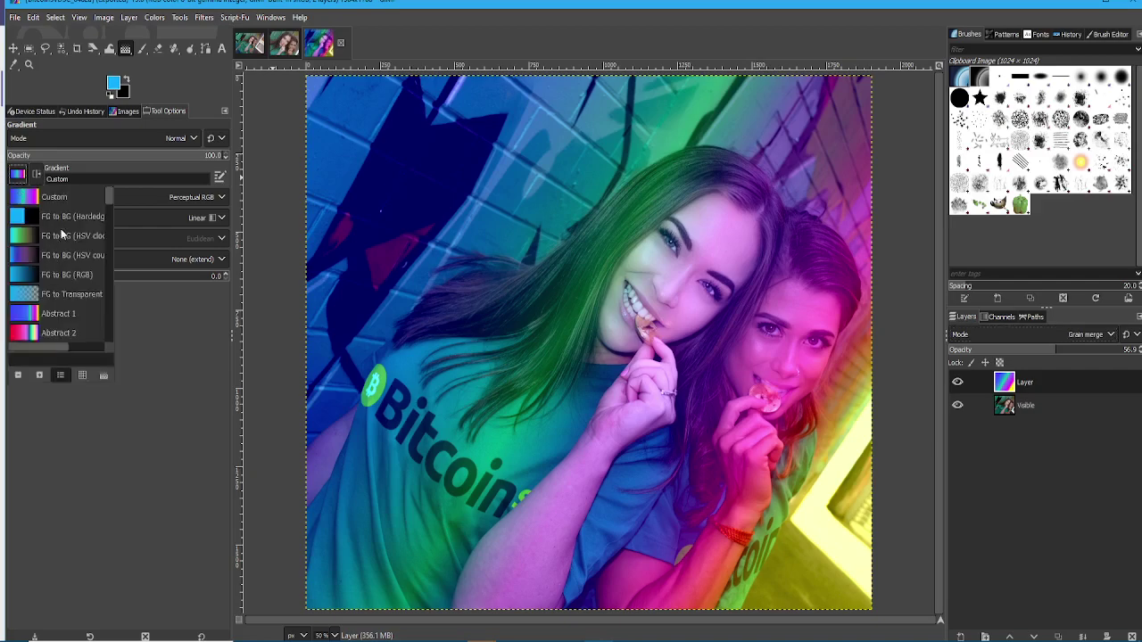
click(78, 314)
drag(397, 206, 809, 430)
key(Return)
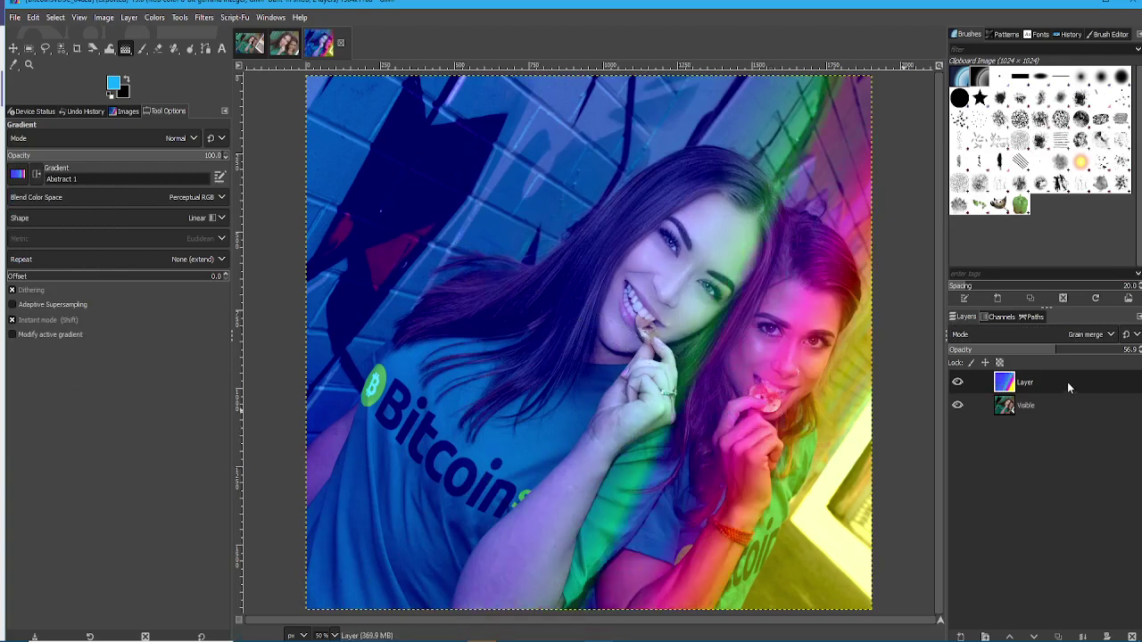
click(1082, 333)
click(994, 153)
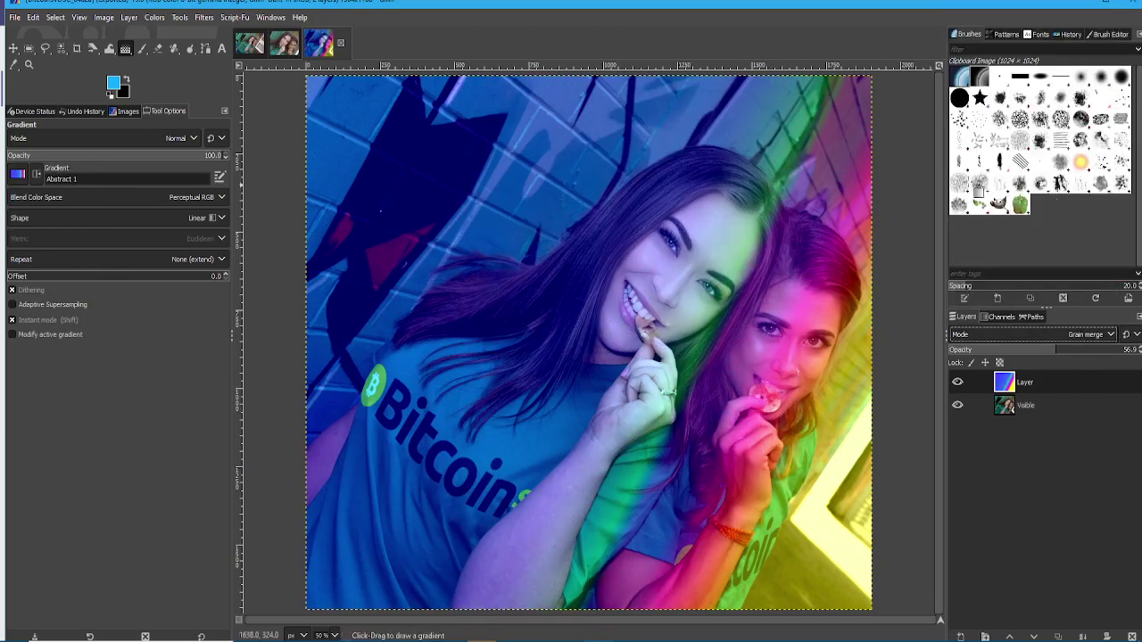
Step: Redraw the Abstract 1 linear gradient almost horizontally across the faces, about 1208 px long
click(17, 175)
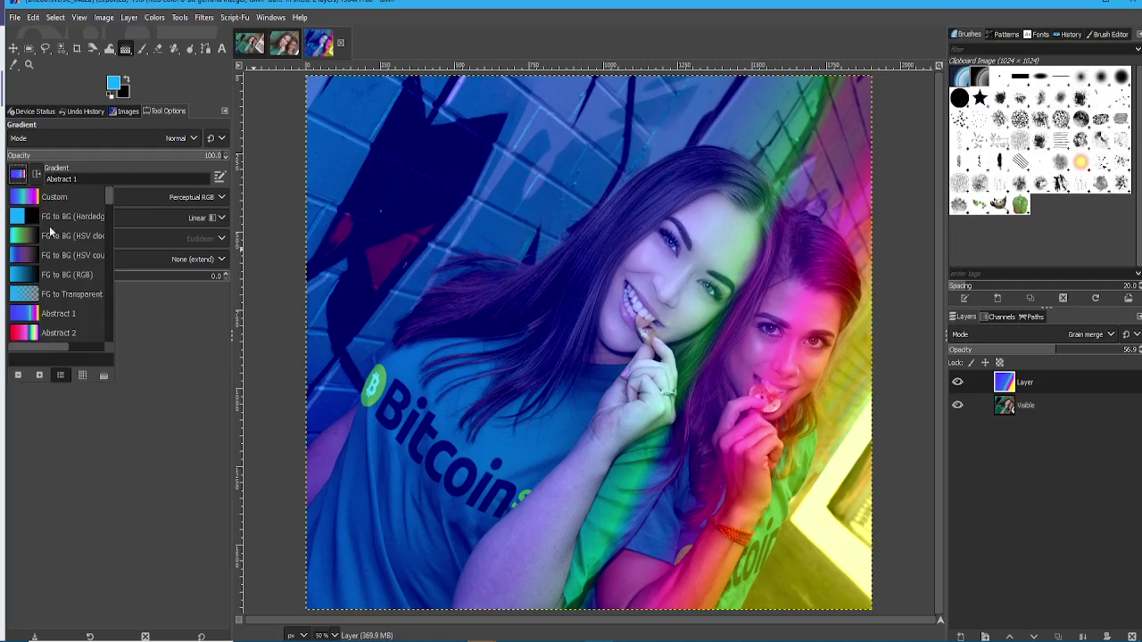
scroll(68, 281, down, 2)
click(136, 167)
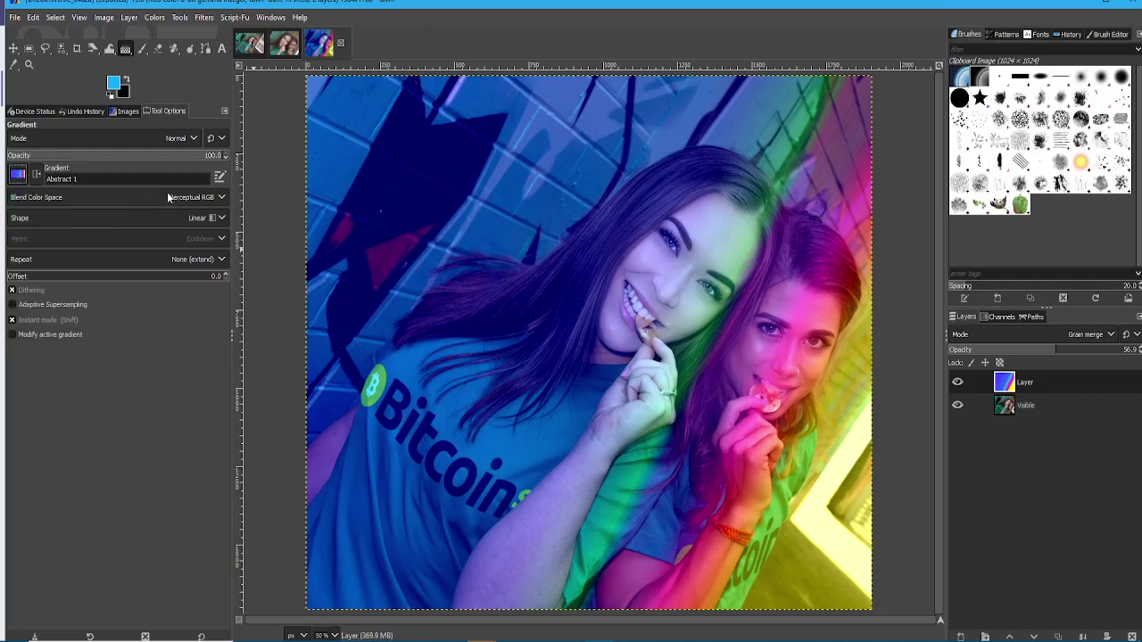
drag(456, 297, 816, 306)
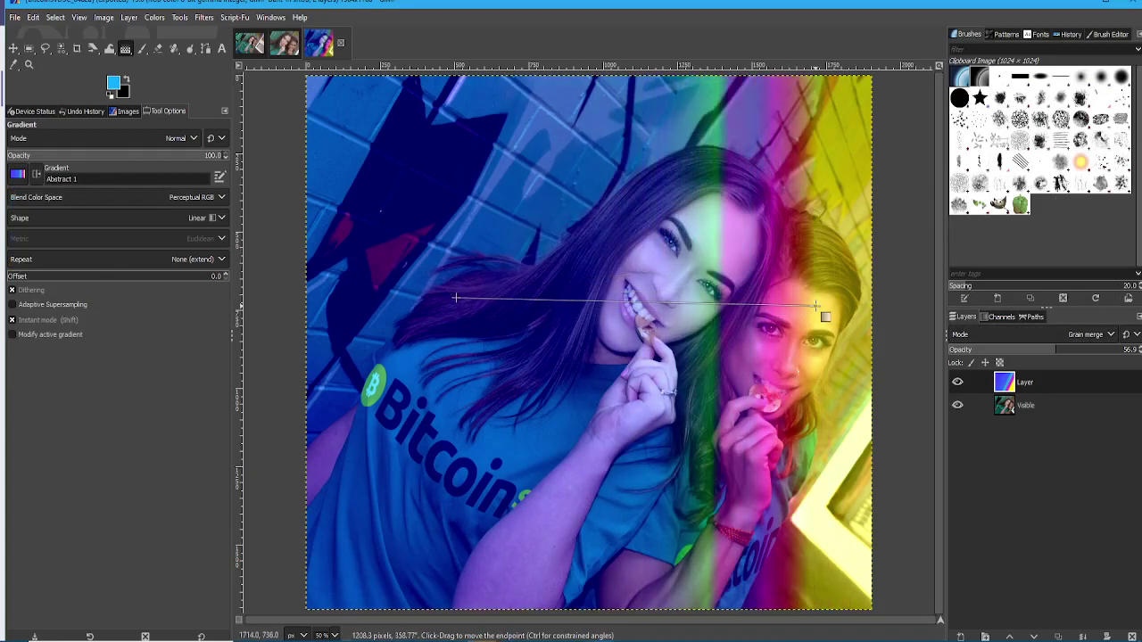
key(Return)
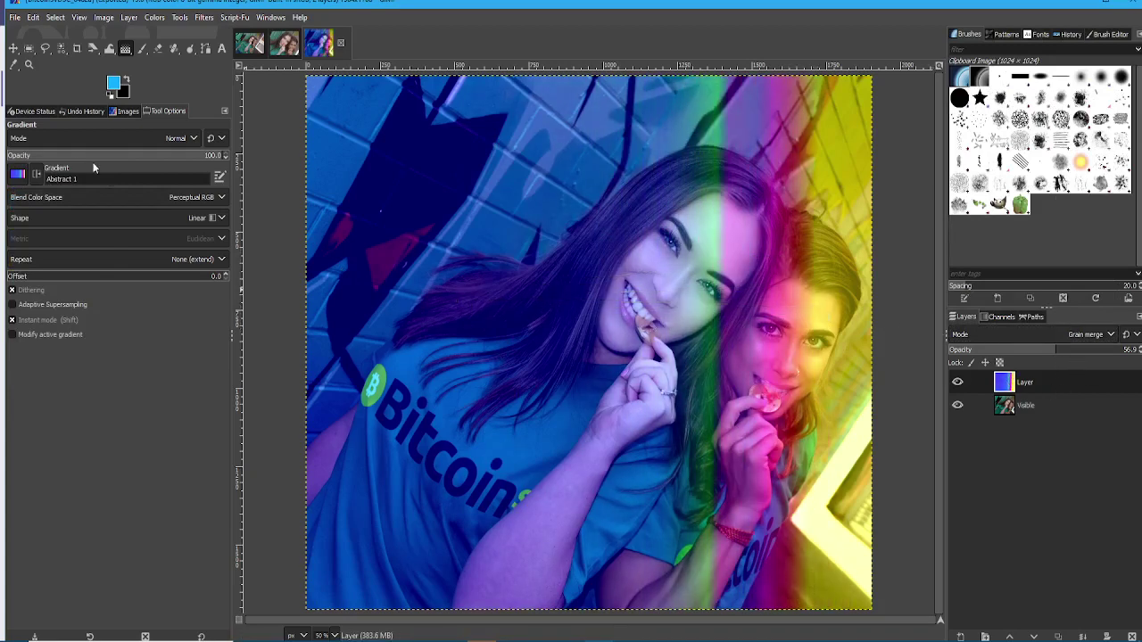
Step: Check the gradient presets and shape options, keep the Linear shape, and draw the Abstract 1 gradient across the overlay layer again
click(17, 174)
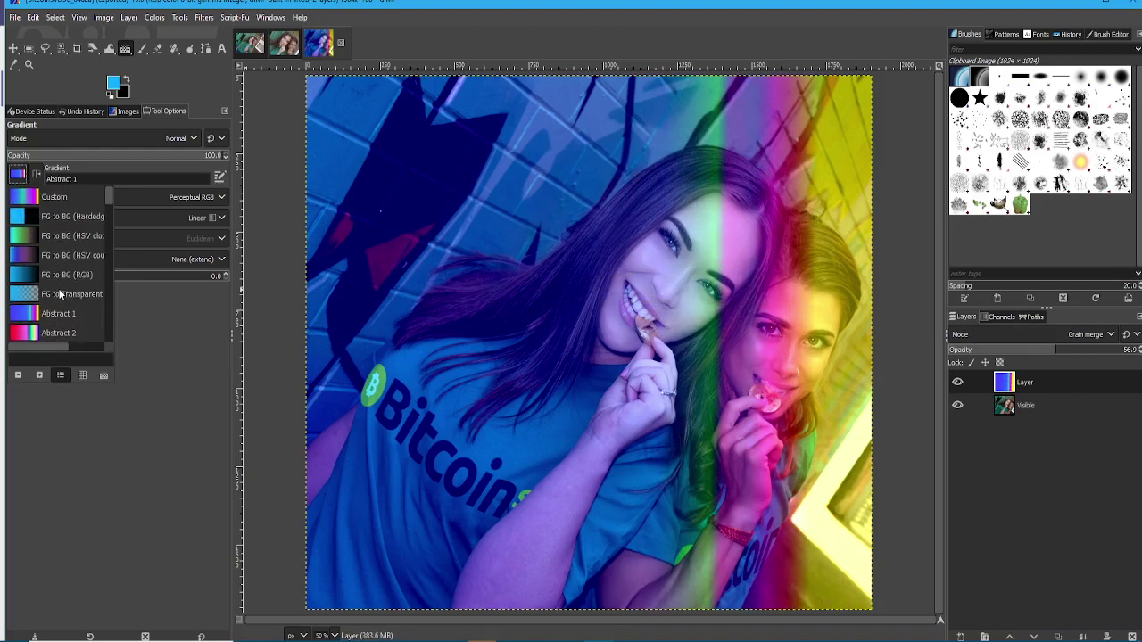
click(215, 348)
click(190, 220)
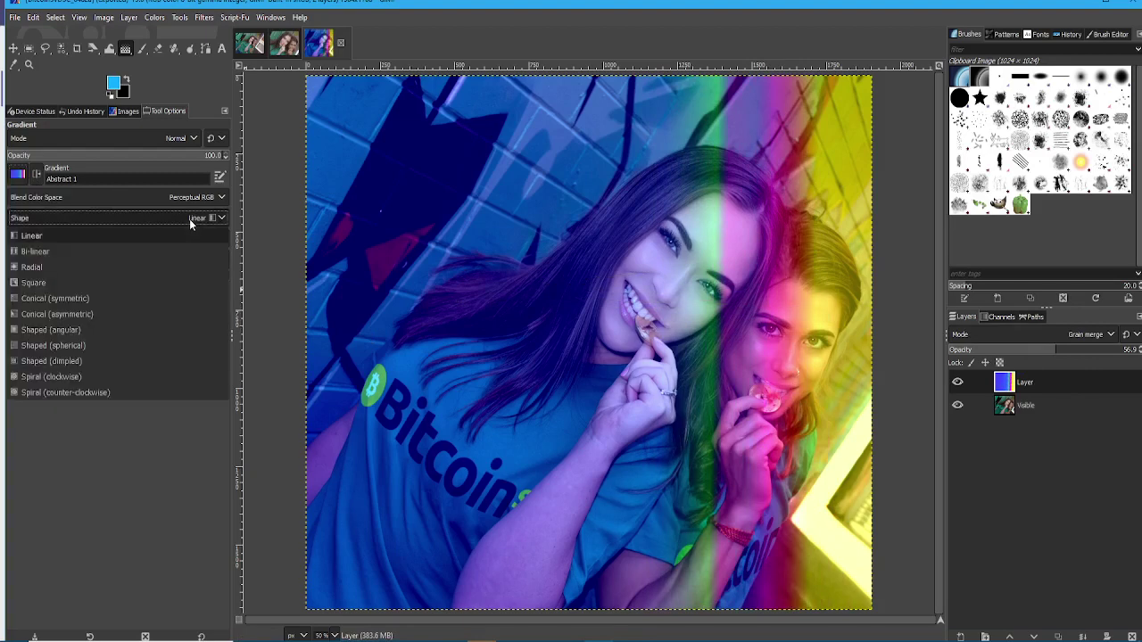
click(396, 293)
drag(396, 292, 496, 464)
drag(606, 421, 810, 310)
key(Return)
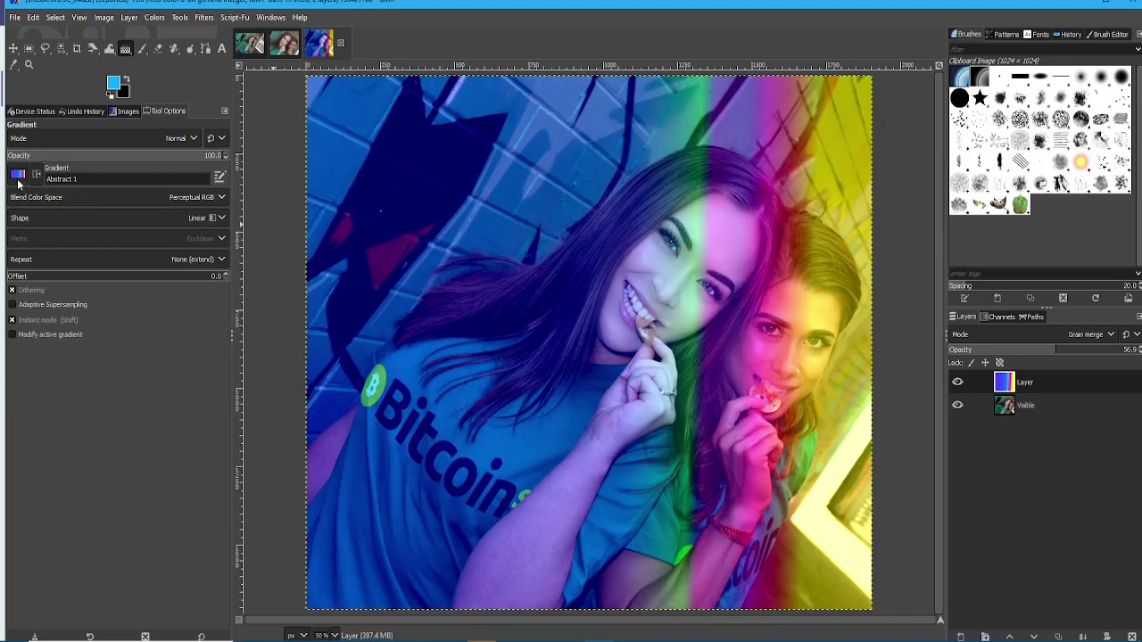
Step: Change the gradient shape to Radial and fill the overlay layer with Abstract 1 from the centre of the photo towards the lower right
click(18, 175)
click(20, 184)
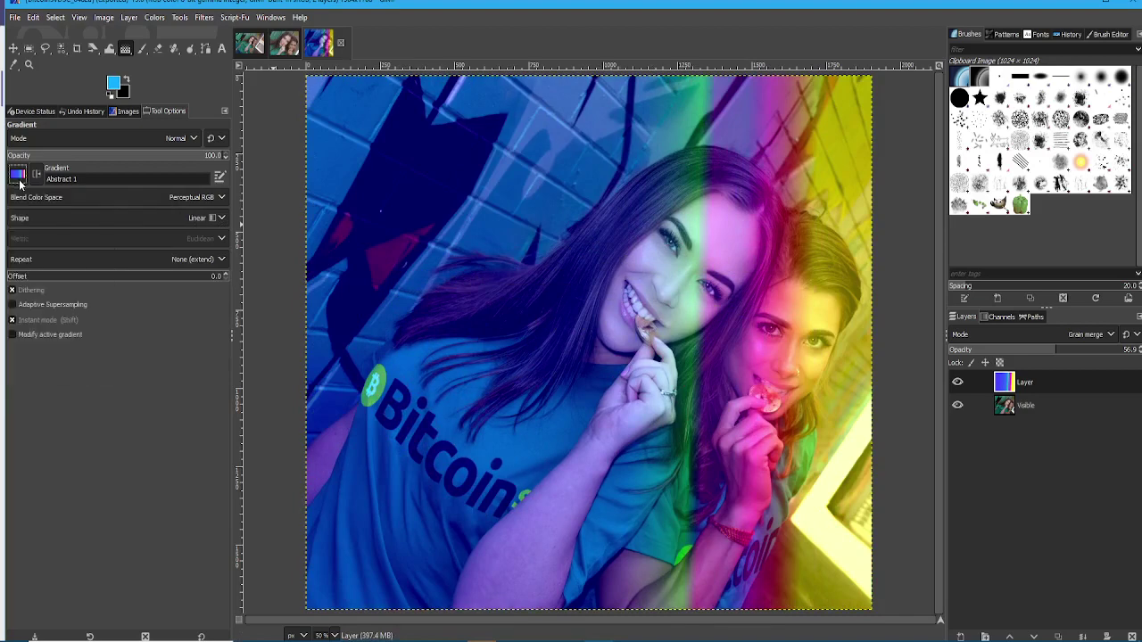
click(143, 219)
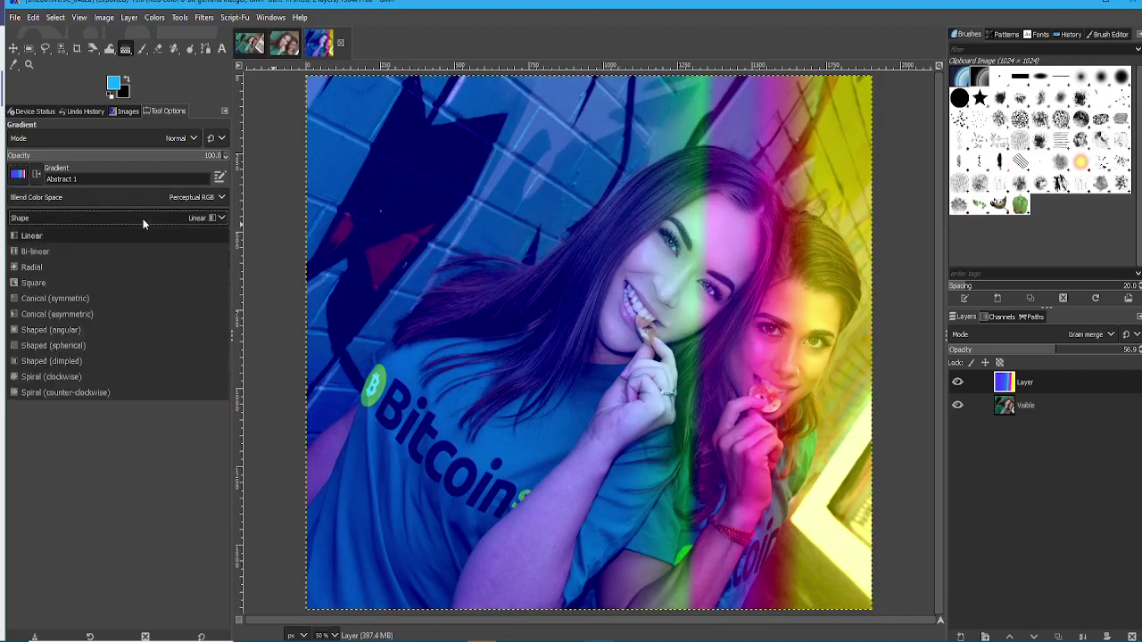
click(113, 266)
drag(577, 293, 821, 469)
Step: Choose the Horizon 1 gradient and try it as a radial fill about 2246 px long, starting in the upper left of the photo
click(18, 175)
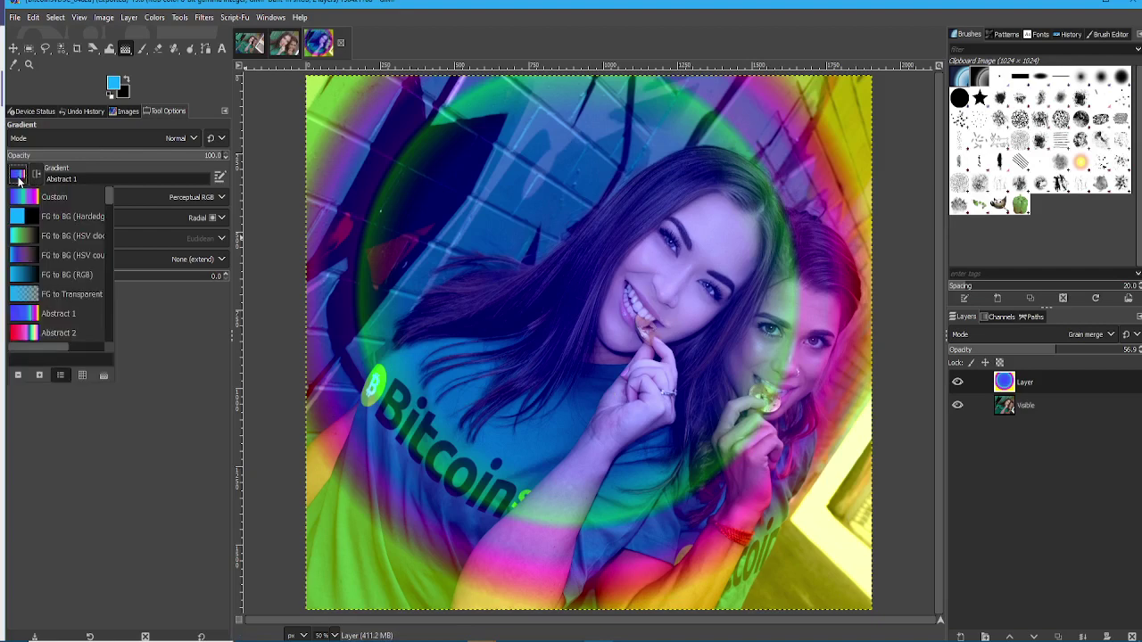
scroll(74, 312, down, 5)
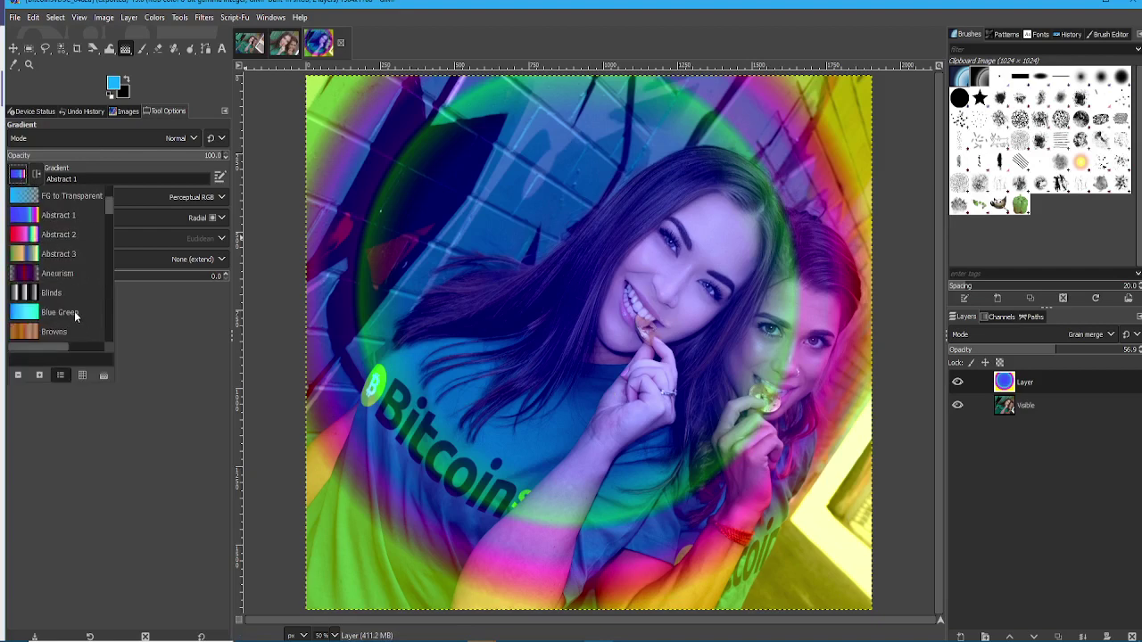
scroll(75, 309, down, 5)
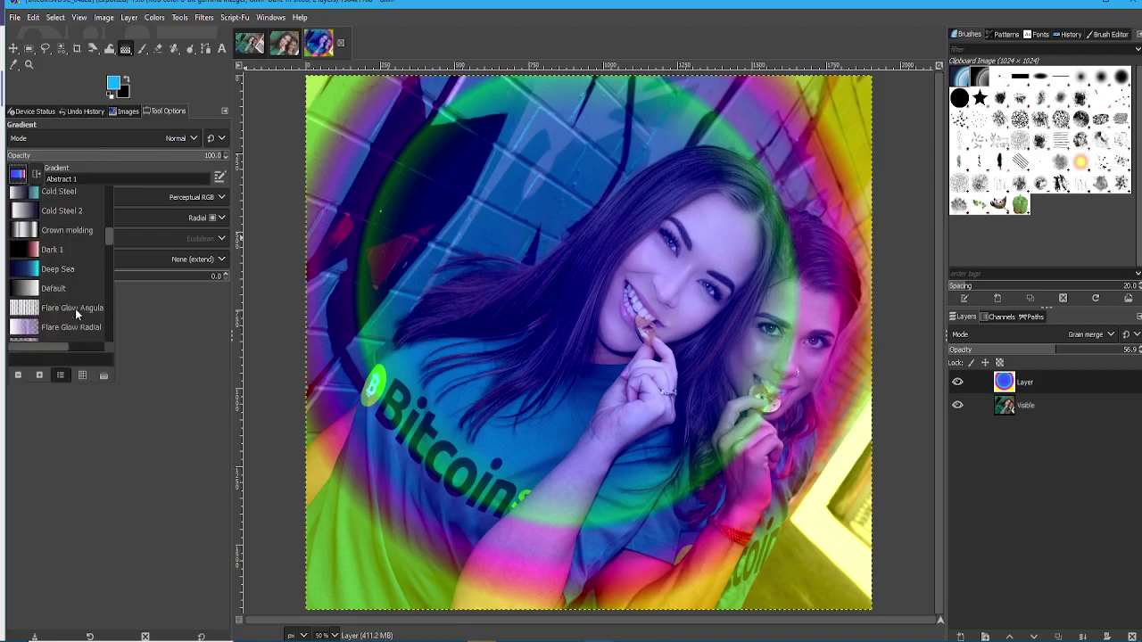
scroll(75, 308, down, 5)
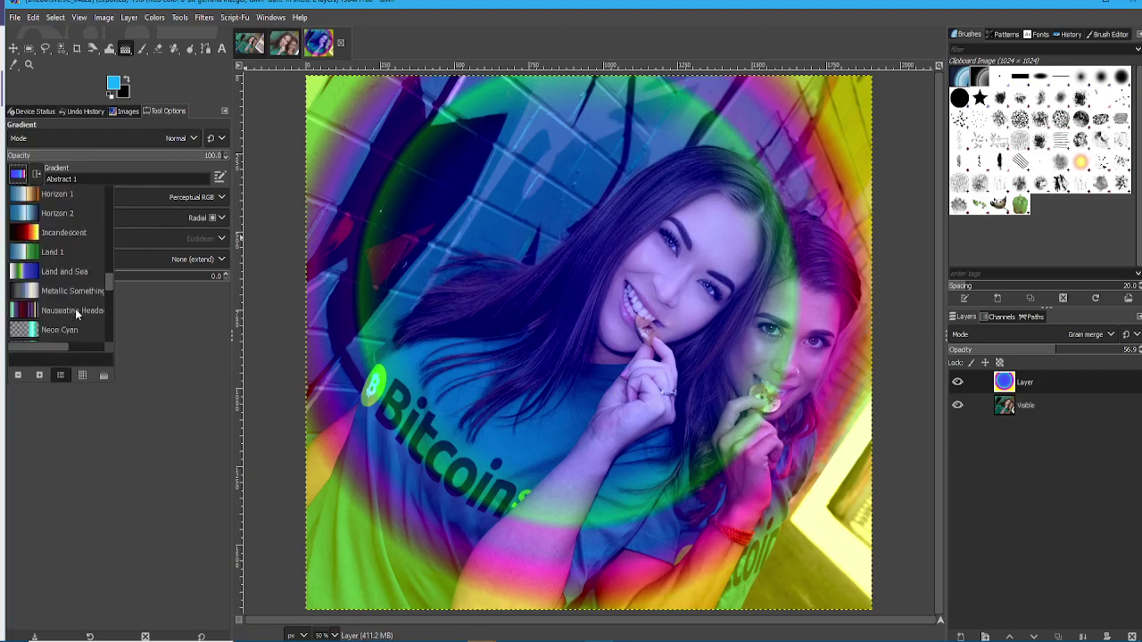
click(55, 242)
drag(451, 175, 872, 437)
drag(938, 454, 1068, 455)
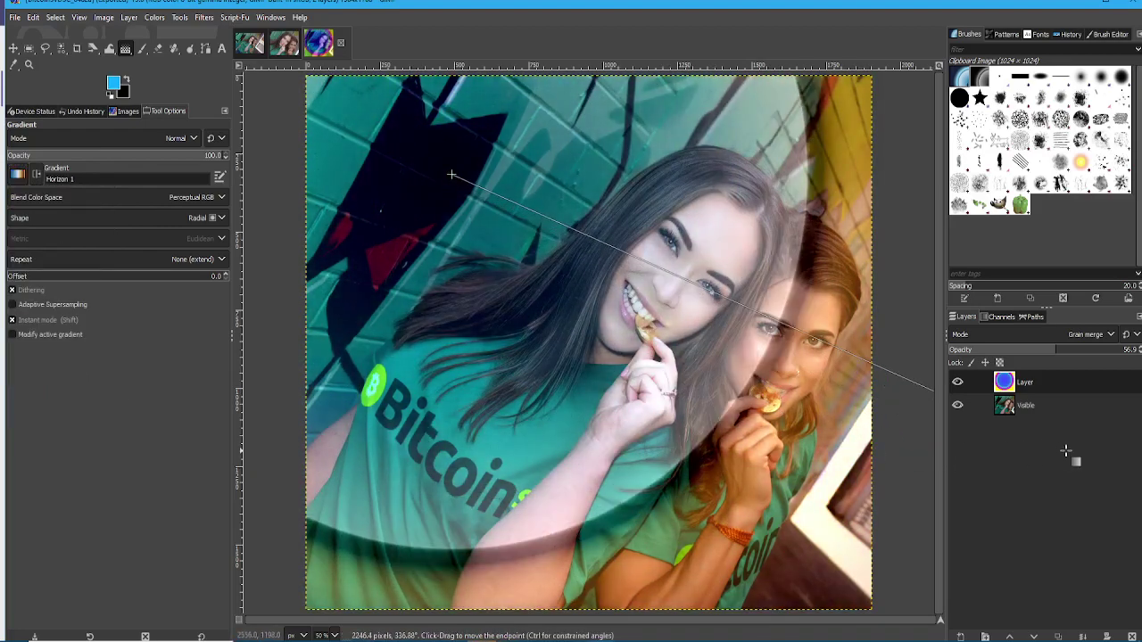
key(Return)
Step: Redraw the radial Horizon 1 gradient from between the two faces towards the lower left, and set the layer's blend mode to Divide
drag(734, 315, 357, 435)
key(Return)
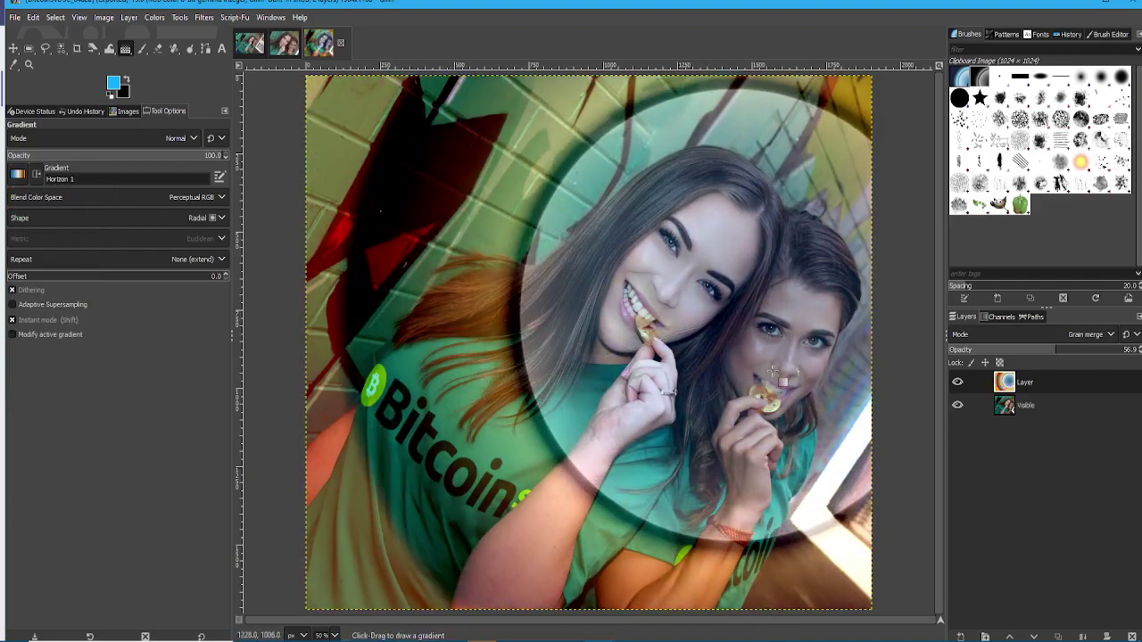
click(1074, 332)
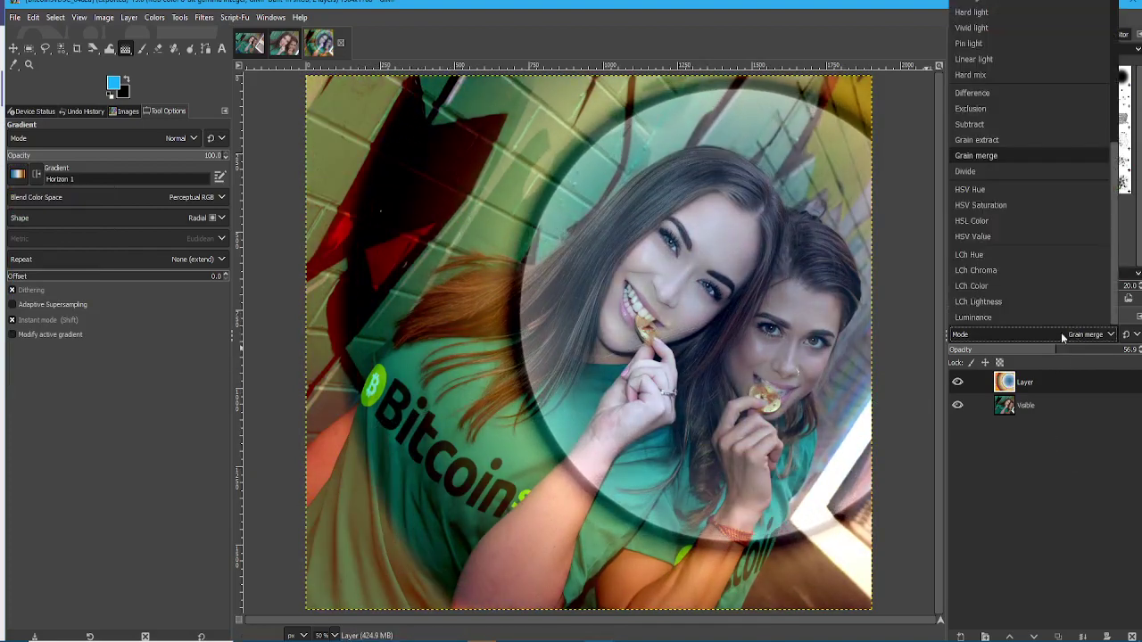
click(988, 170)
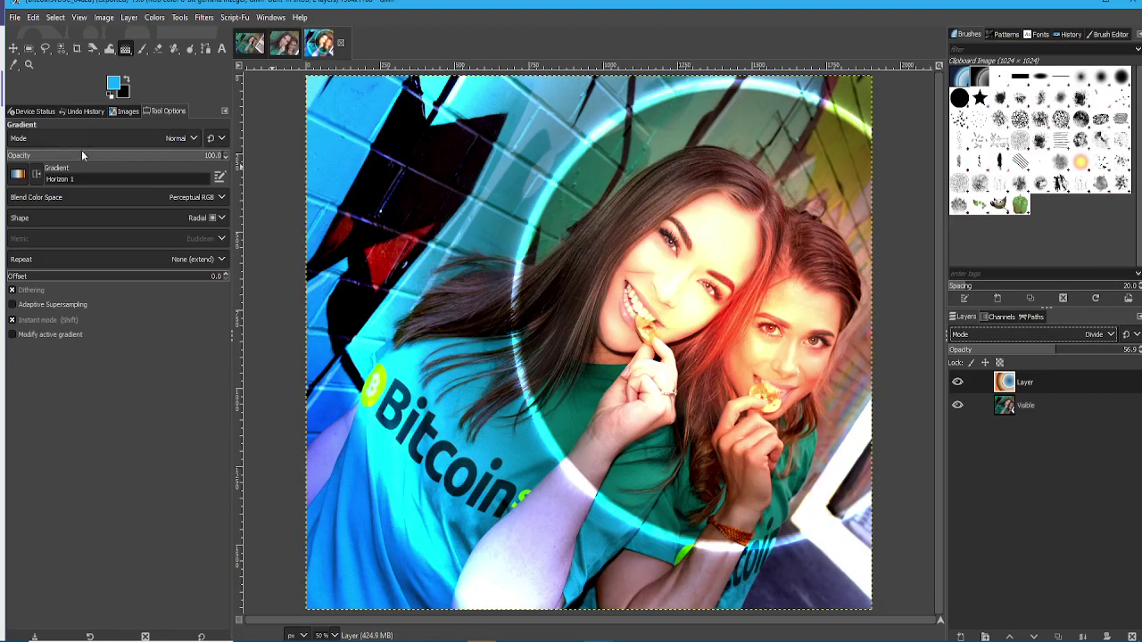
Step: Fill the overlay layer with the radial Metallic Something gradient, trying different start and end positions over the photo
click(22, 178)
scroll(69, 274, down, 1)
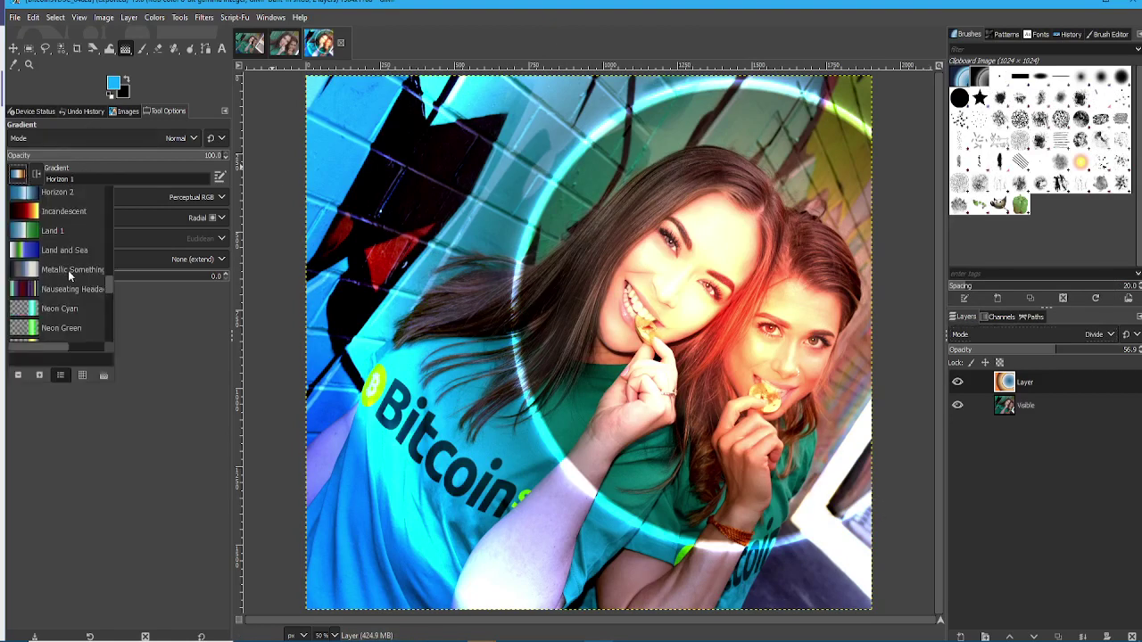
click(56, 269)
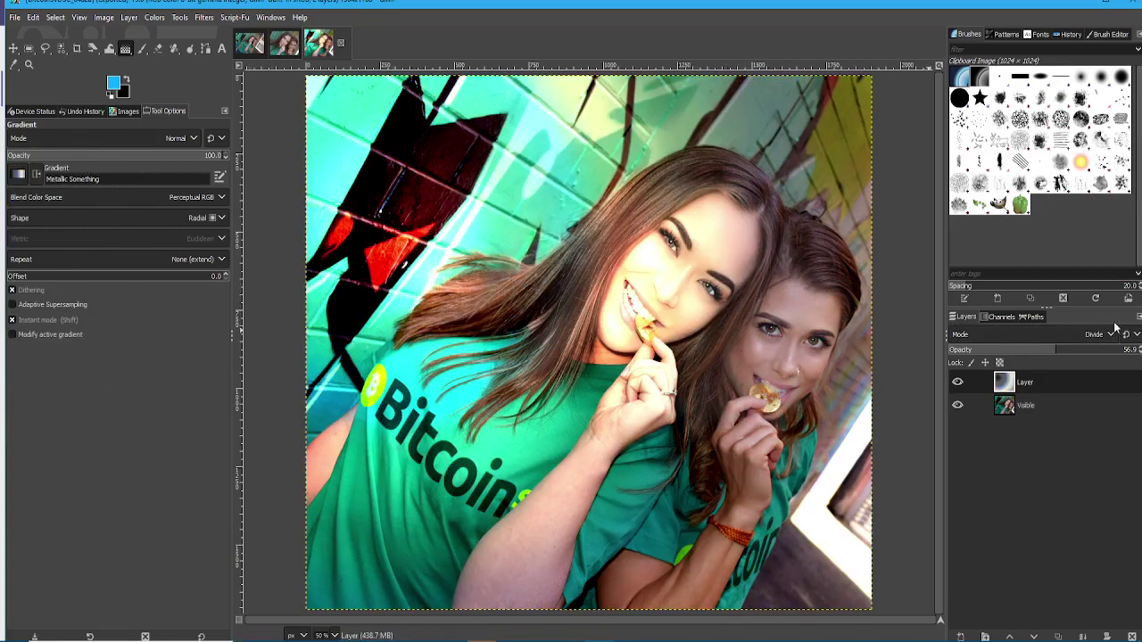
mouse_move(744, 304)
mouse_down()
mouse_move(446, 428)
mouse_move(38, 573)
mouse_move(786, 326)
mouse_move(510, 504)
mouse_up()
drag(744, 304, 639, 385)
drag(379, 611, 307, 547)
key(Return)
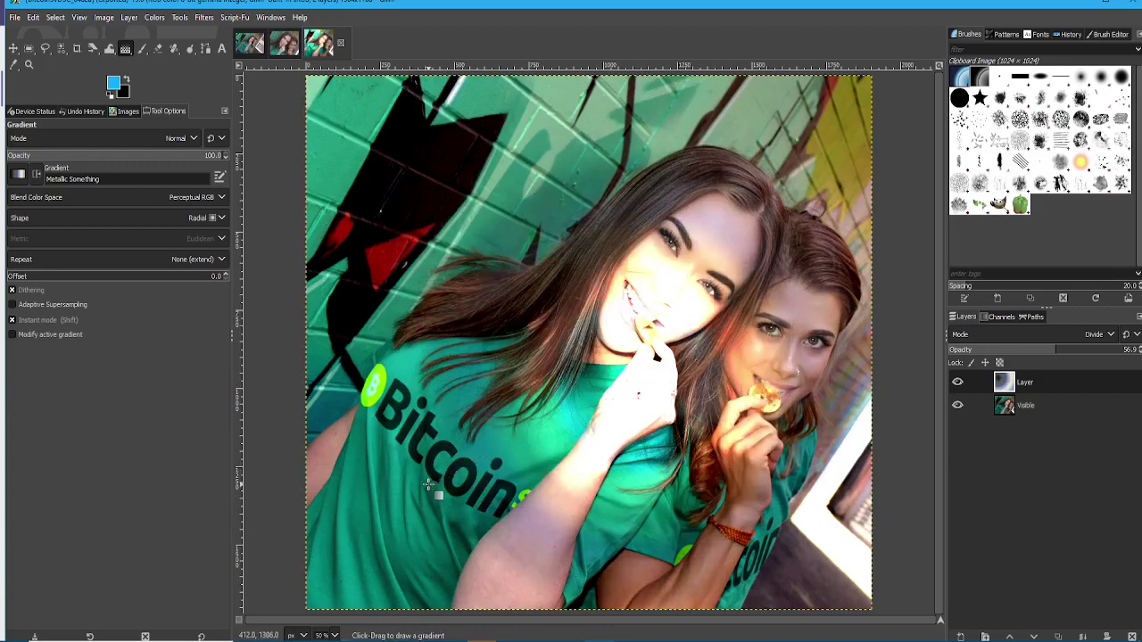
Step: Choose the Neon Cyan gradient, and set the overlay layer to 100 opacity and Normal blend mode
click(20, 175)
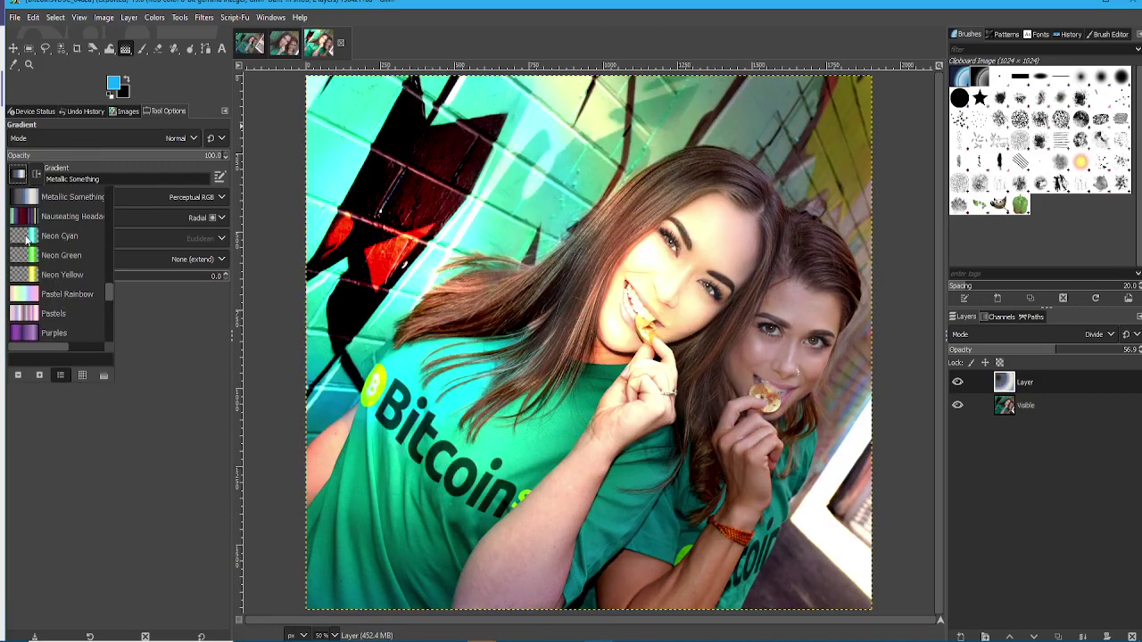
click(54, 235)
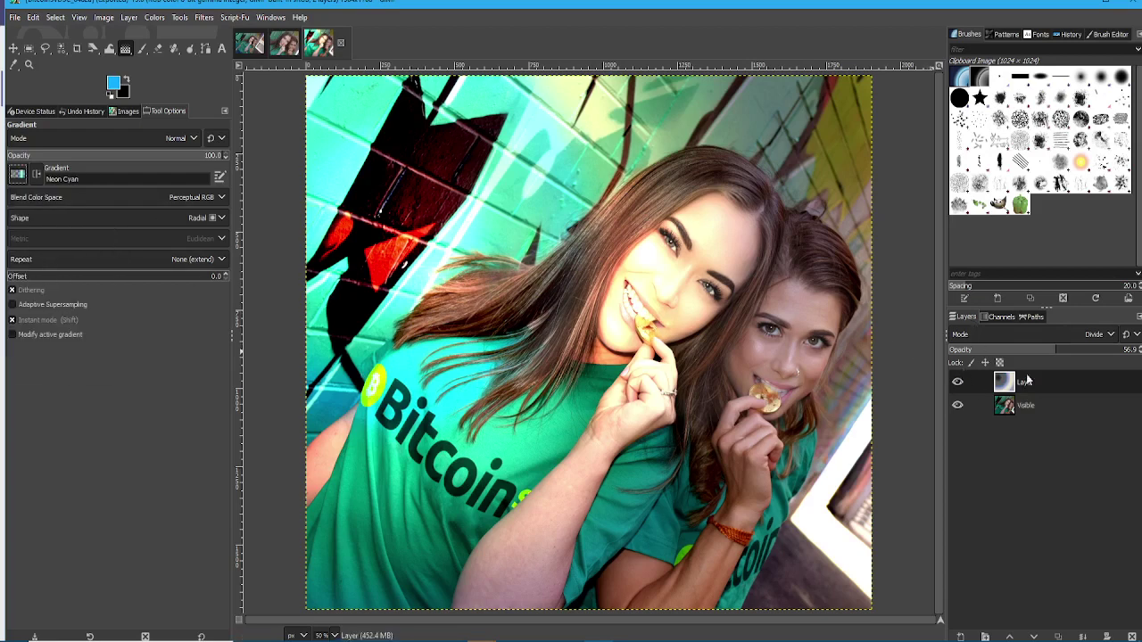
drag(1063, 353, 1091, 369)
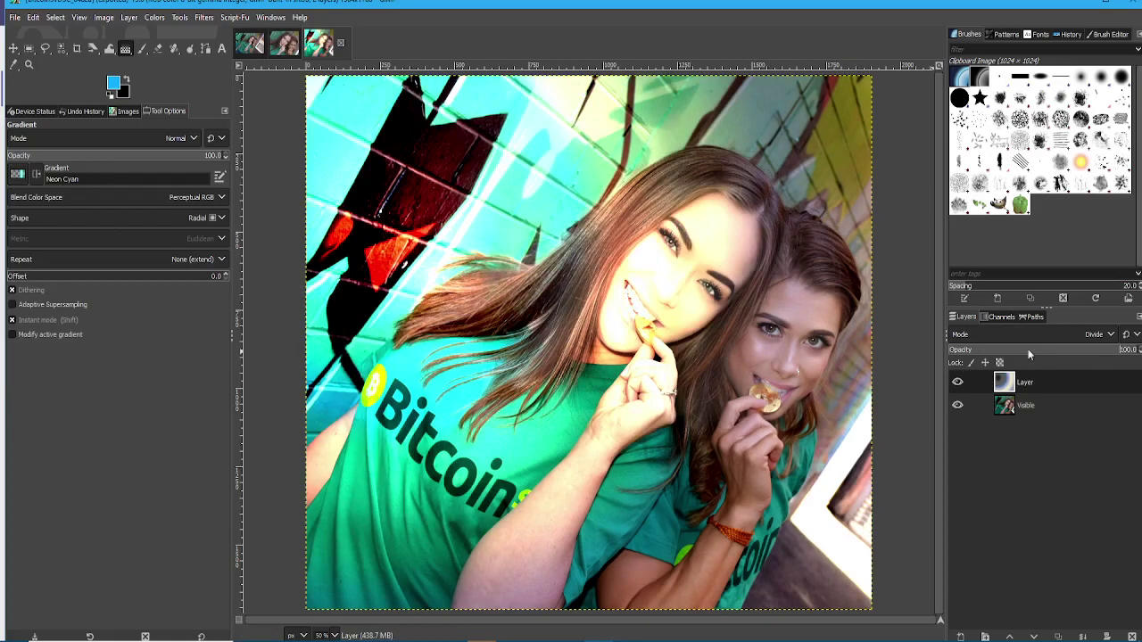
click(1091, 334)
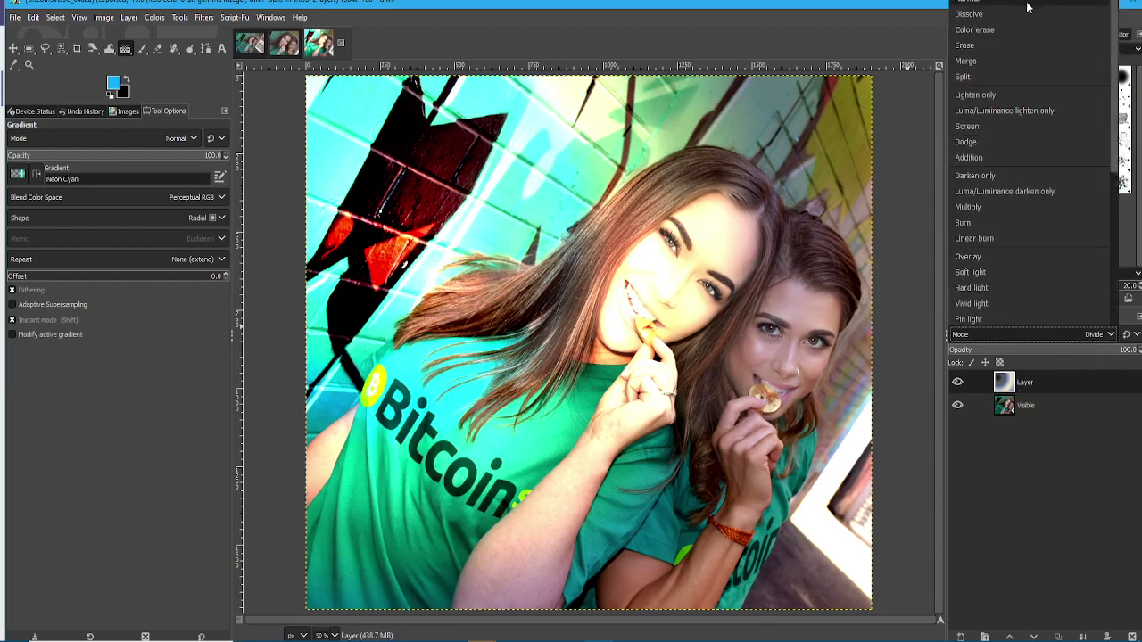
click(1027, 7)
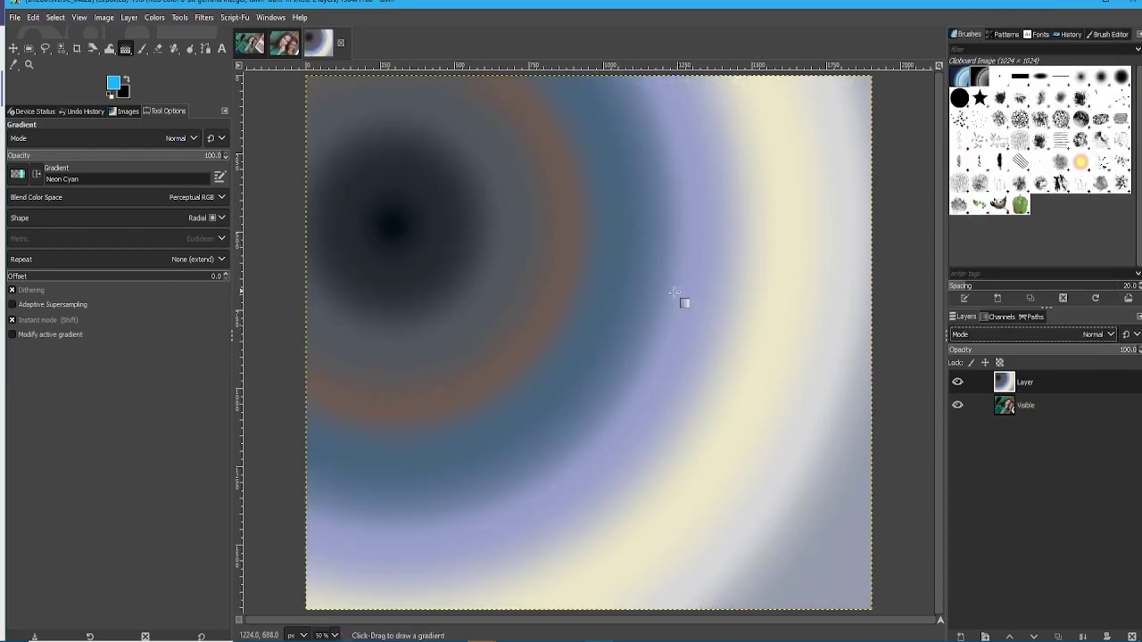
Step: Try a radial Neon Cyan fill on the overlay layer, and undo the fills until the layer is empty
drag(608, 293, 374, 429)
key(Return)
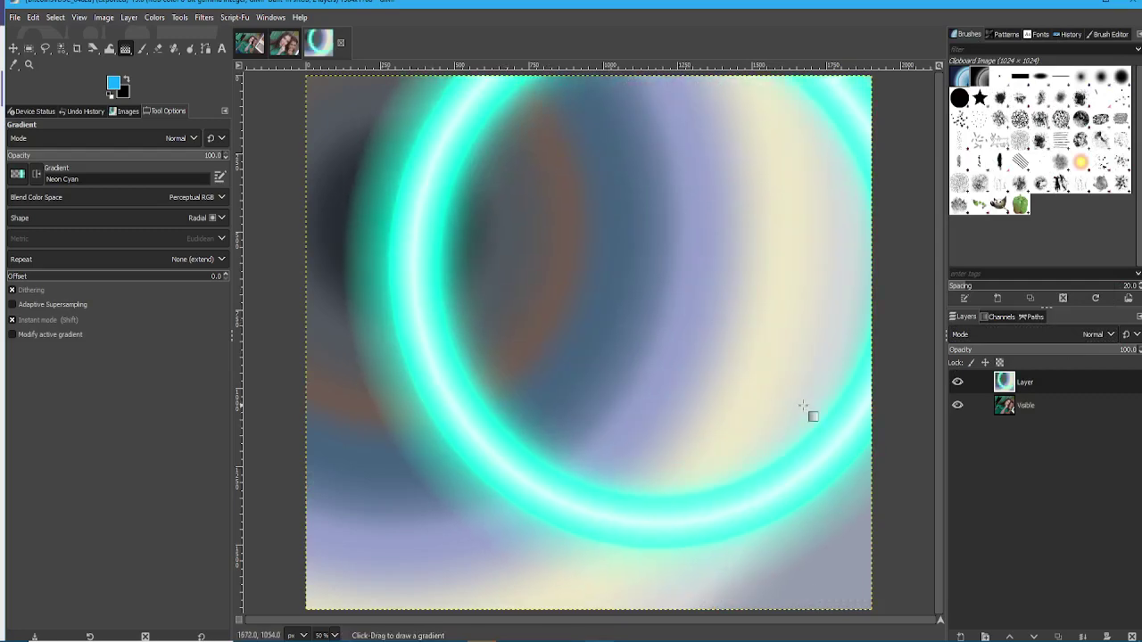
key(ctrl+z)
key(ctrl+z)
click(957, 382)
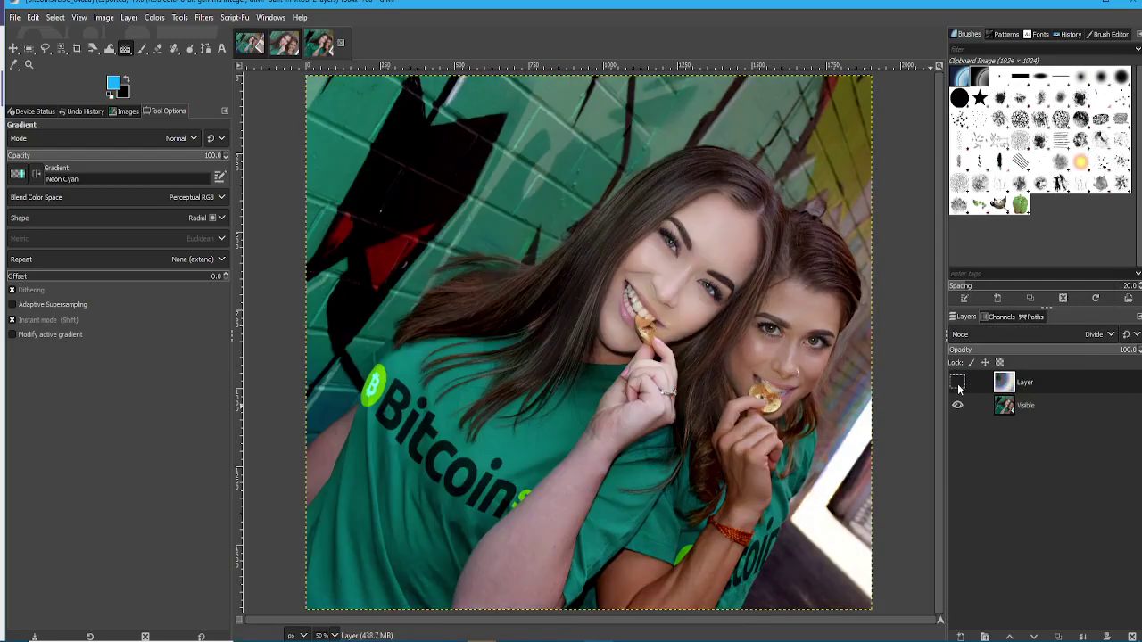
click(957, 381)
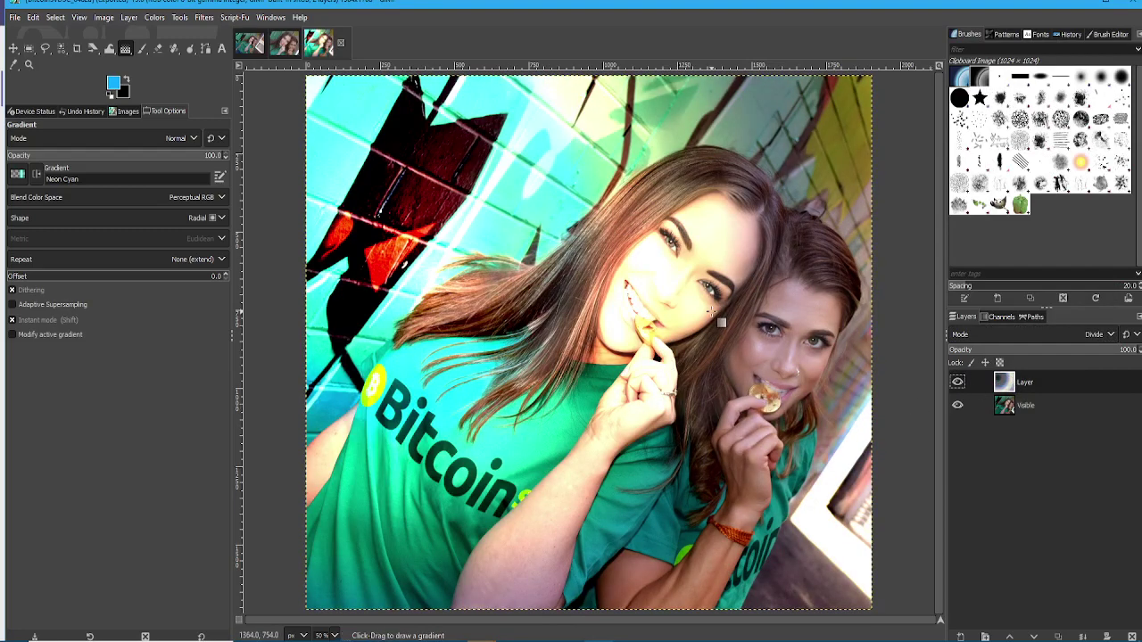
key(ctrl+z)
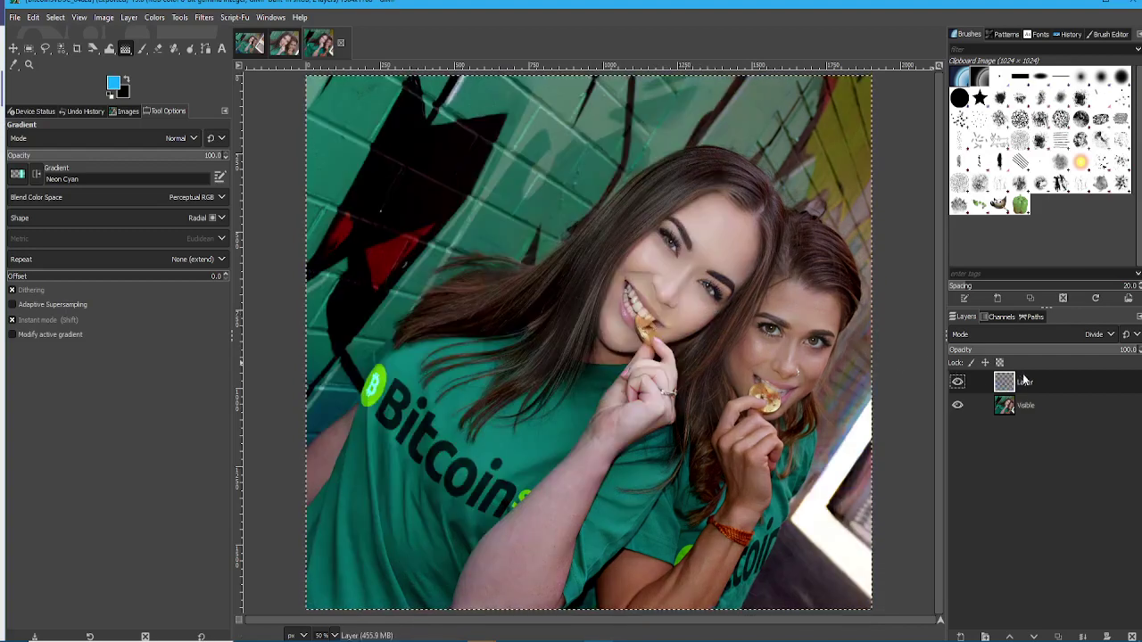
Step: Draw two radial Neon Cyan rings centred on the front face, and set the overlay layer's blend mode to Normal
drag(698, 273, 330, 509)
key(Return)
click(1100, 332)
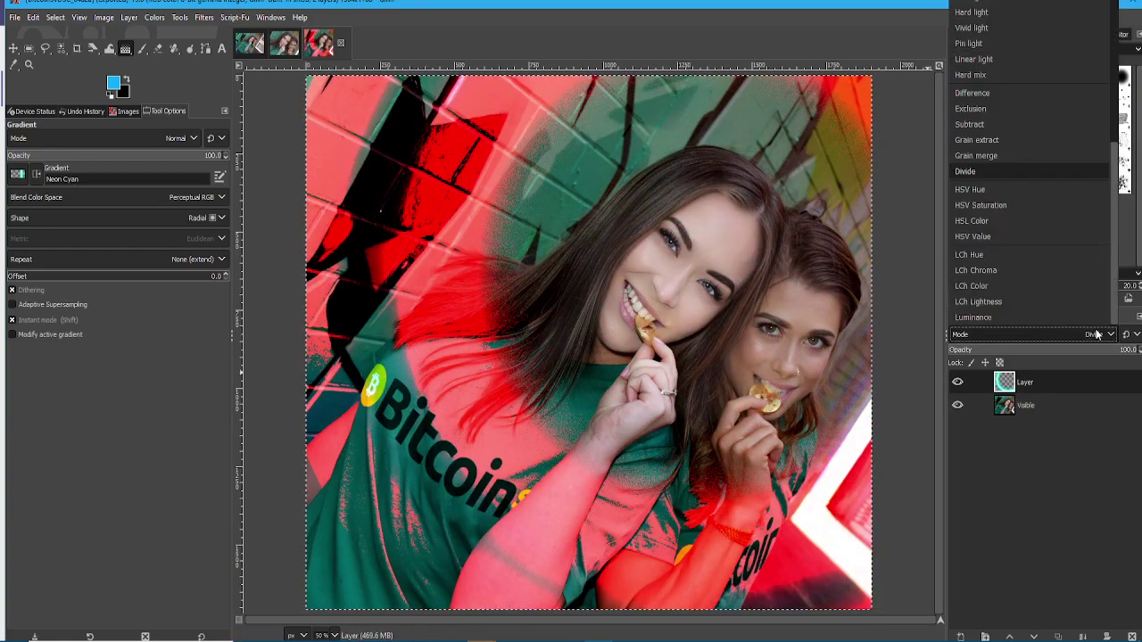
scroll(1020, 69, up, 5)
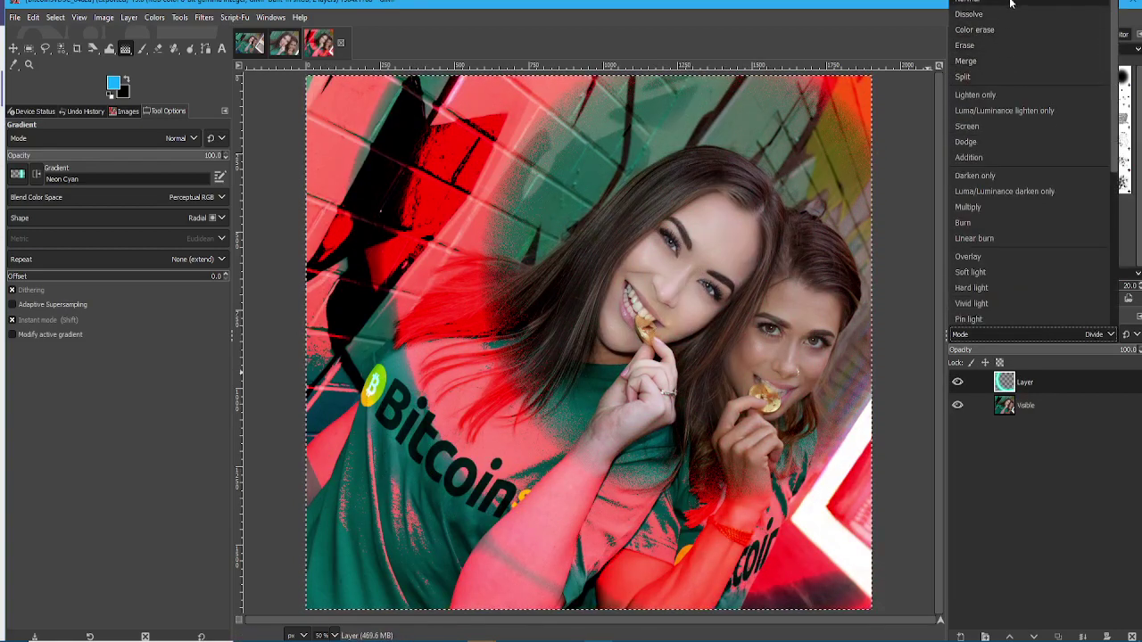
click(1006, 9)
key(shift+plus)
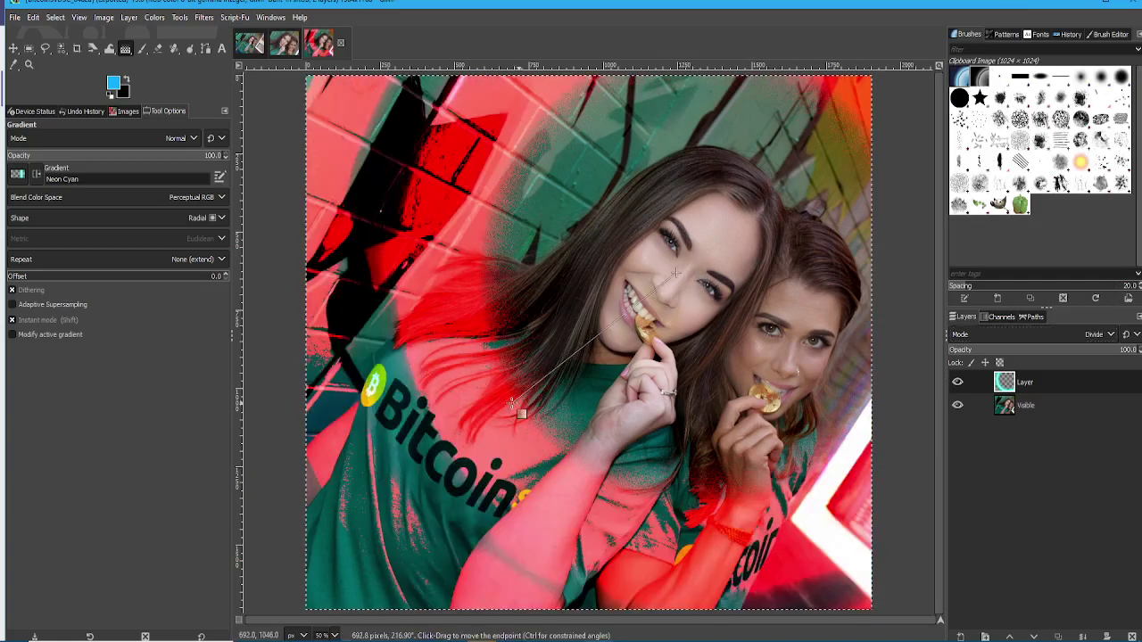
click(1059, 335)
scroll(1014, 48, up, 3)
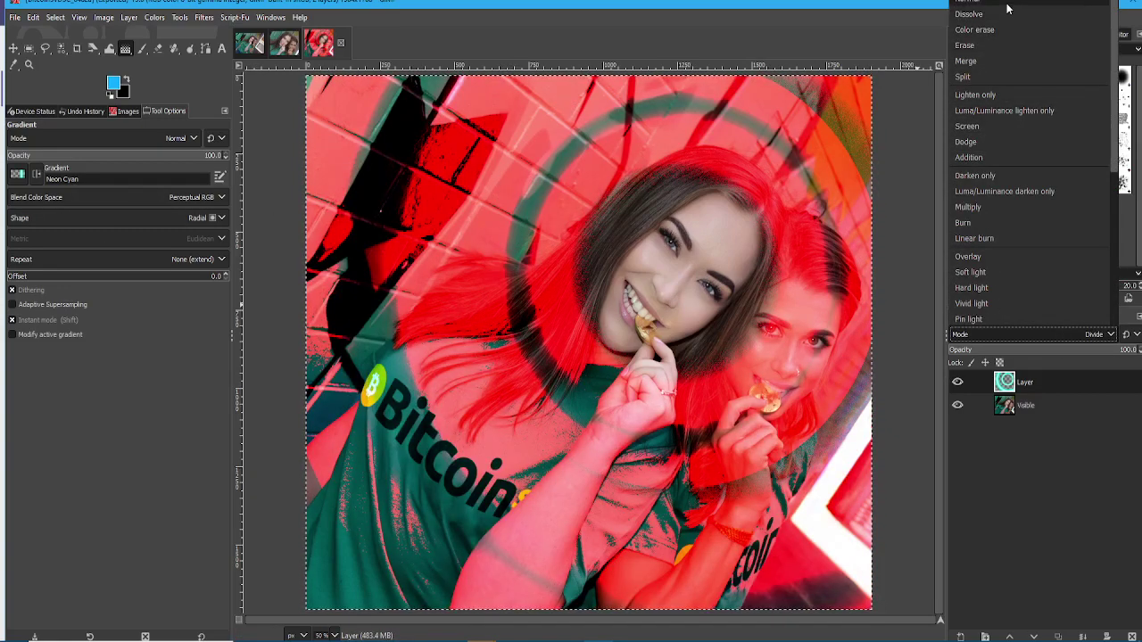
click(1006, 9)
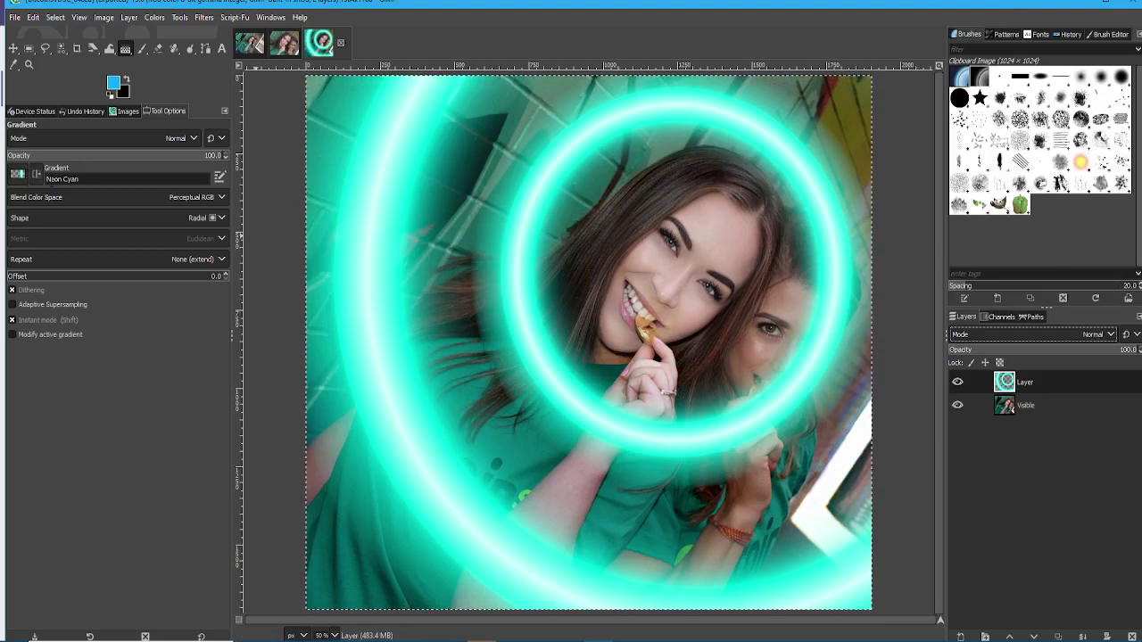
Step: Lower the overlay layer's opacity to 47.8 and further down to 12.3
click(18, 173)
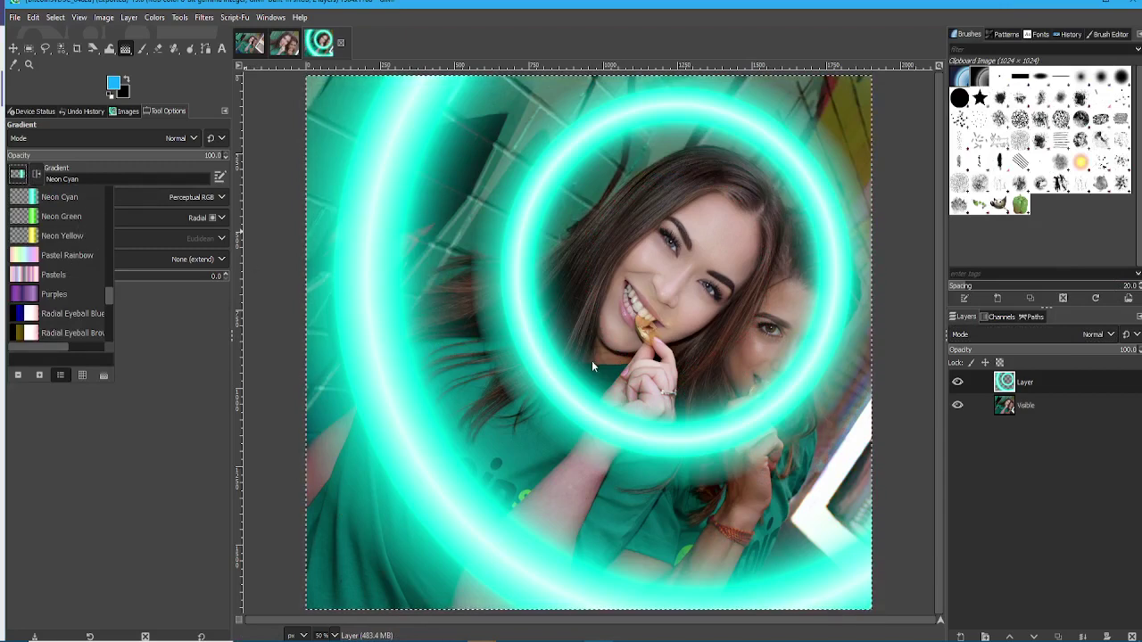
click(1036, 547)
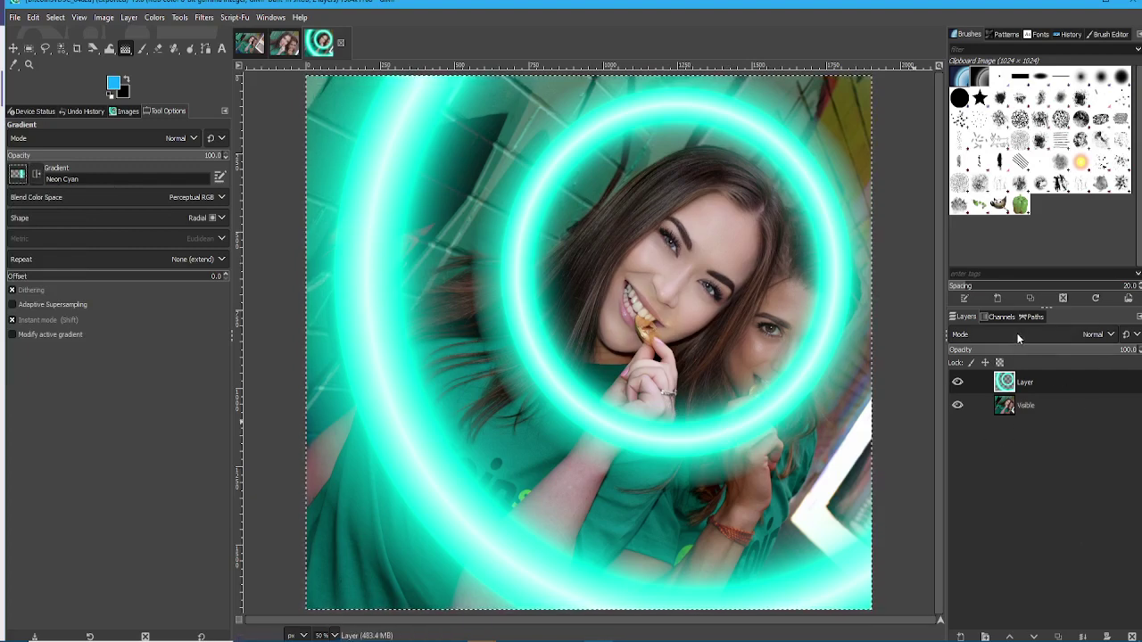
click(1039, 354)
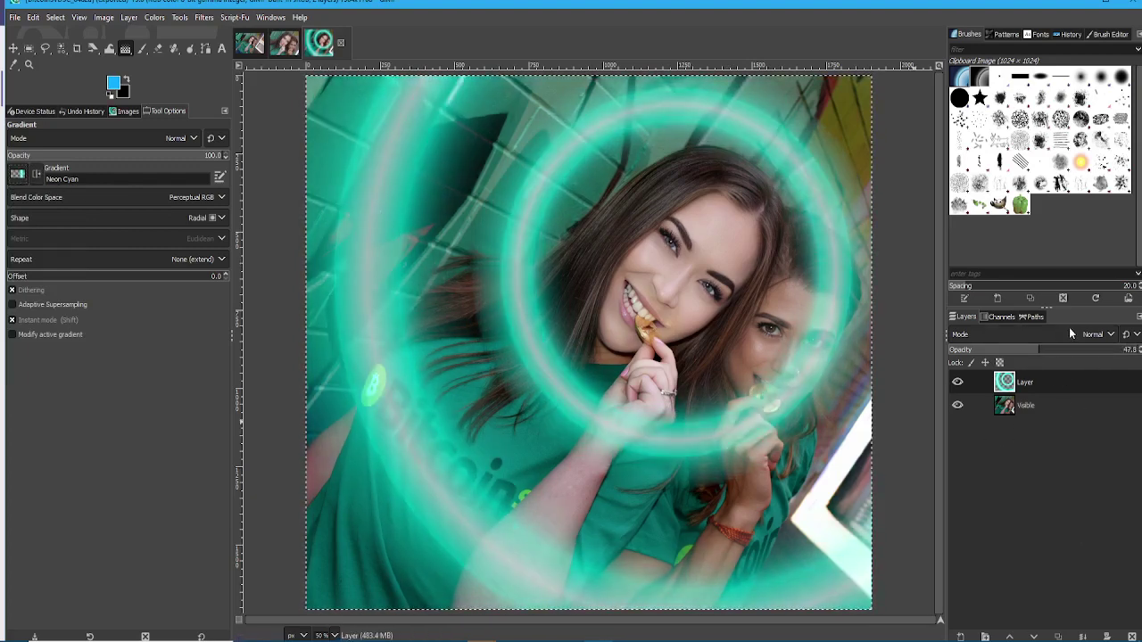
click(970, 351)
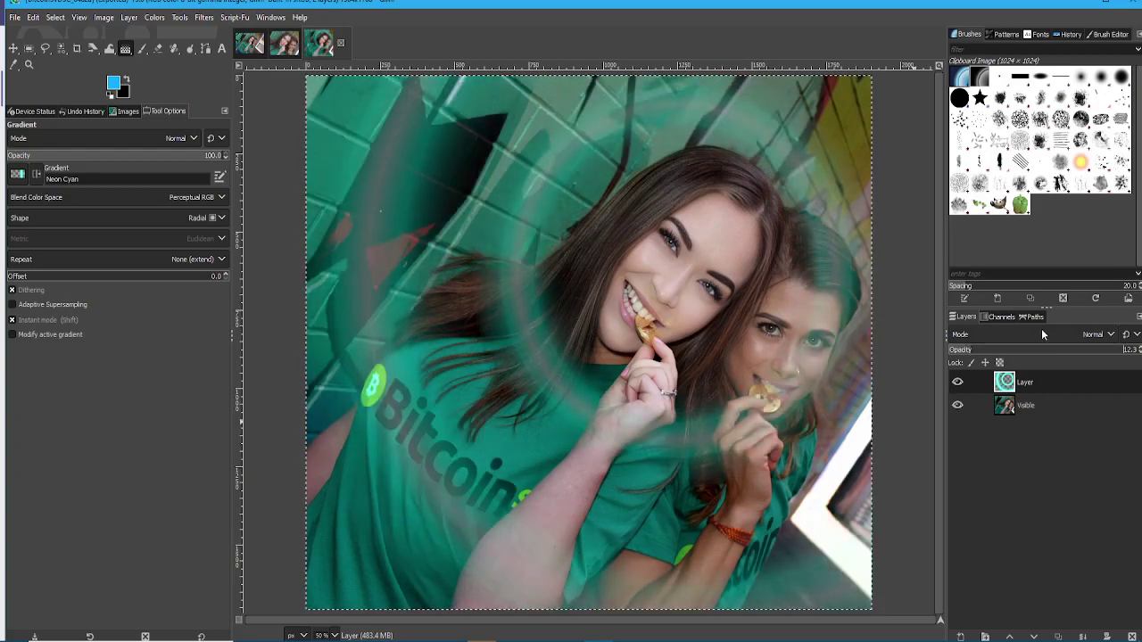
click(1040, 334)
key(Escape)
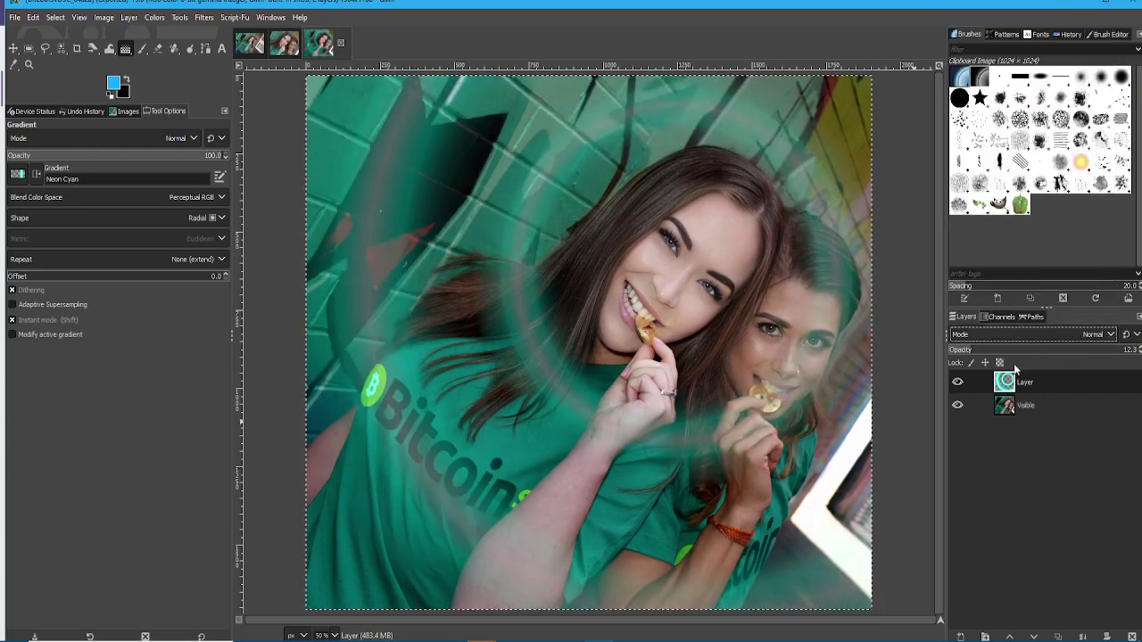
Step: Set the gradient shape to Square and apply the Neon Cyan gradient over the faces
click(17, 174)
click(90, 188)
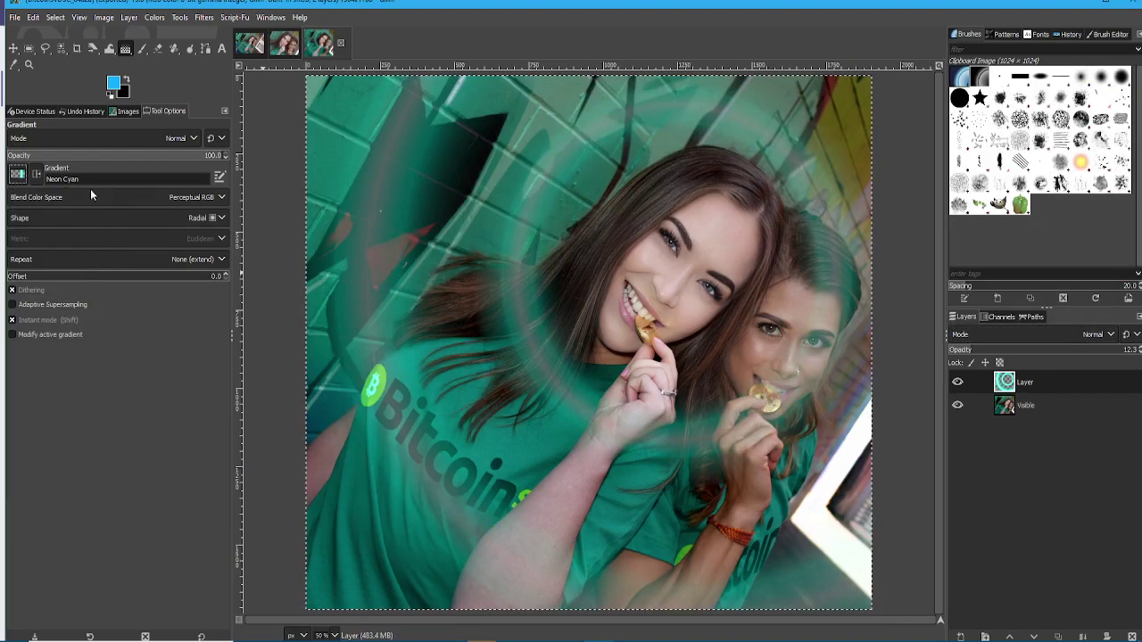
click(214, 219)
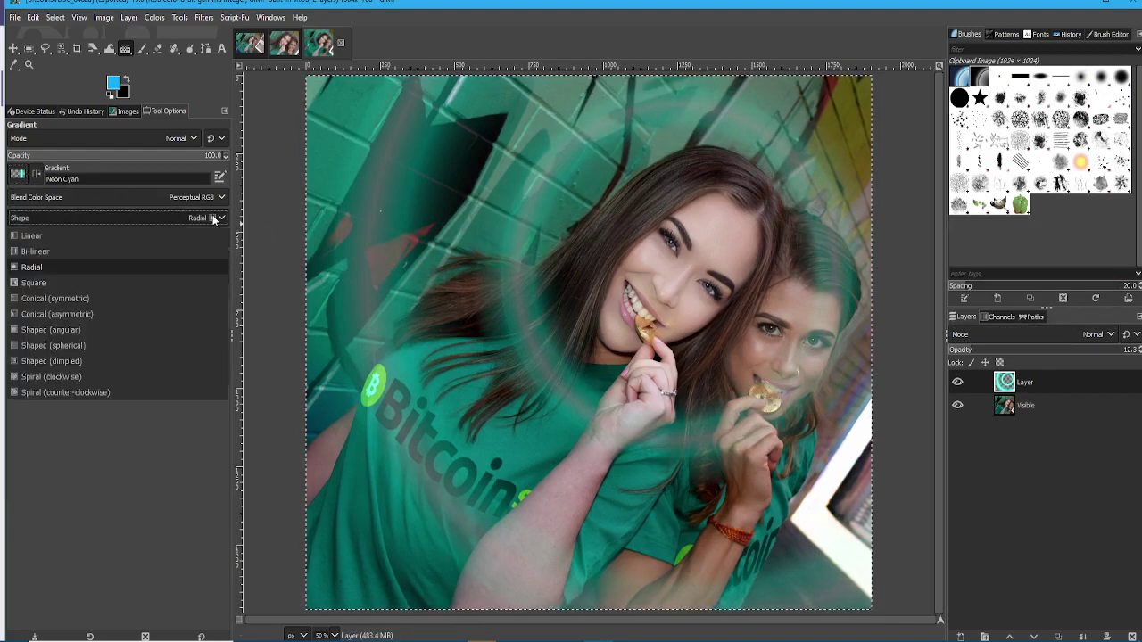
click(154, 283)
drag(567, 292, 803, 518)
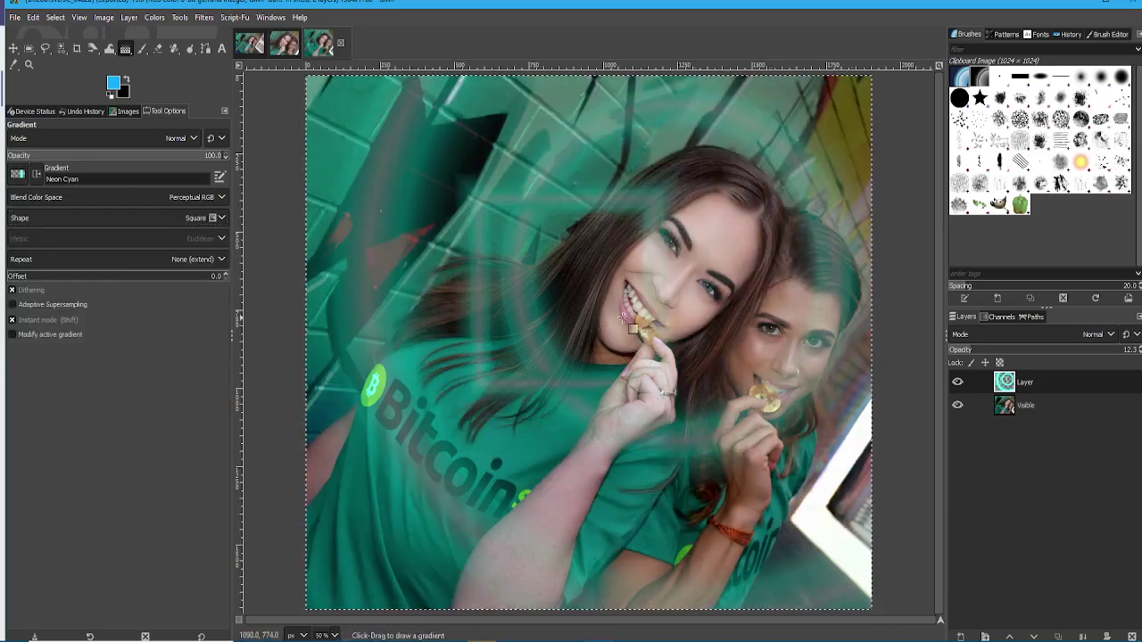
key(Return)
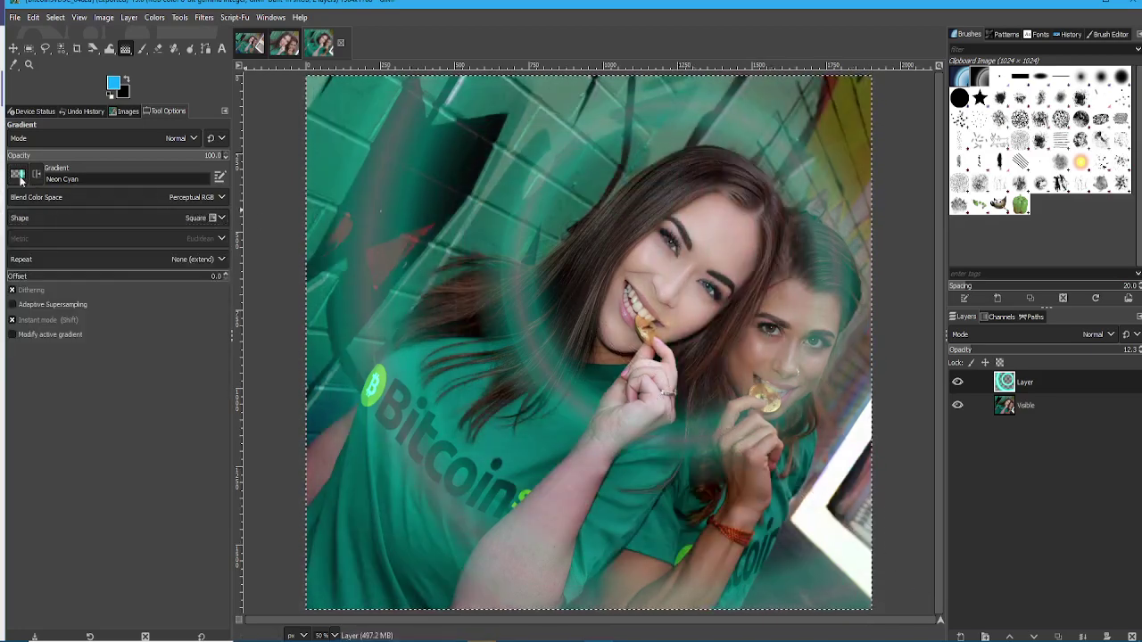
Step: Set the gradient shape to Conical (symmetric) and choose the Full saturation spectrum CCW gradient
click(127, 217)
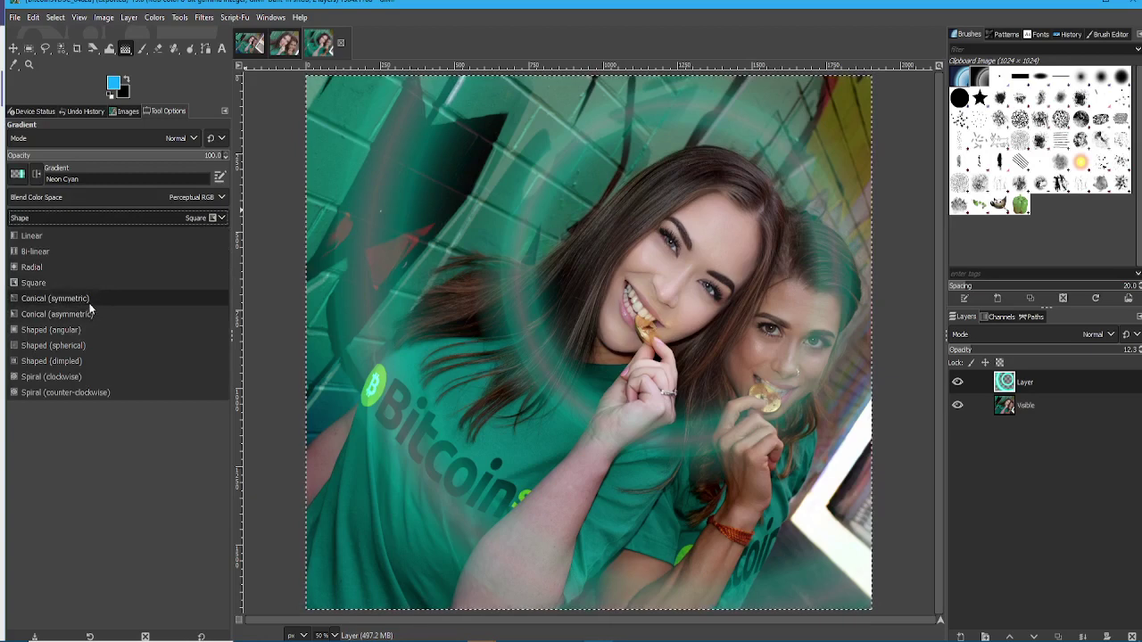
click(85, 304)
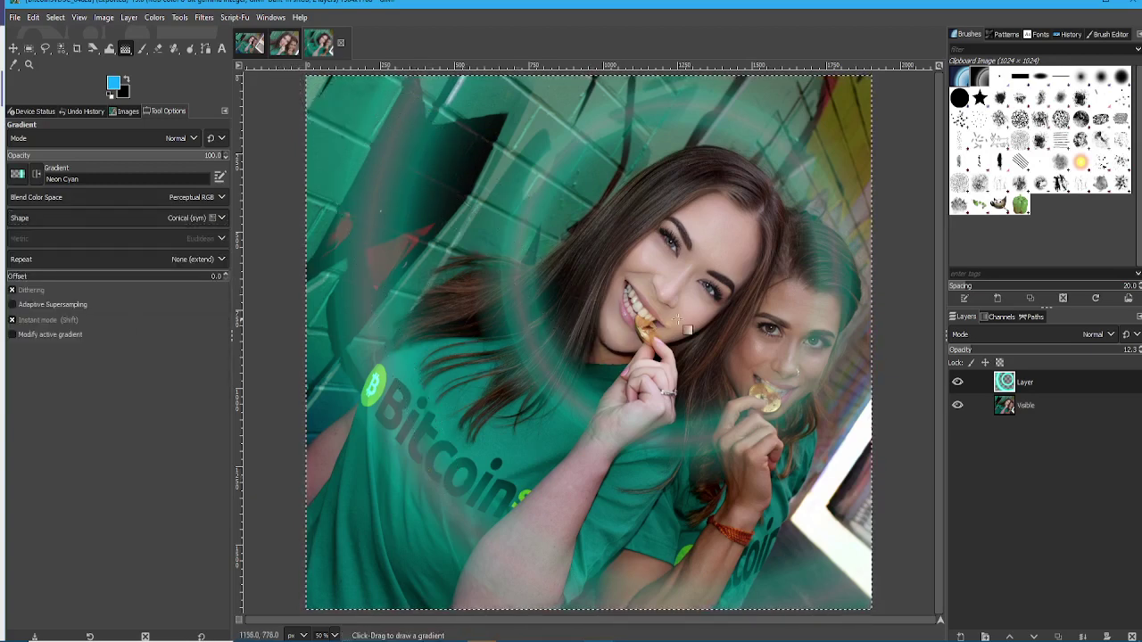
click(17, 173)
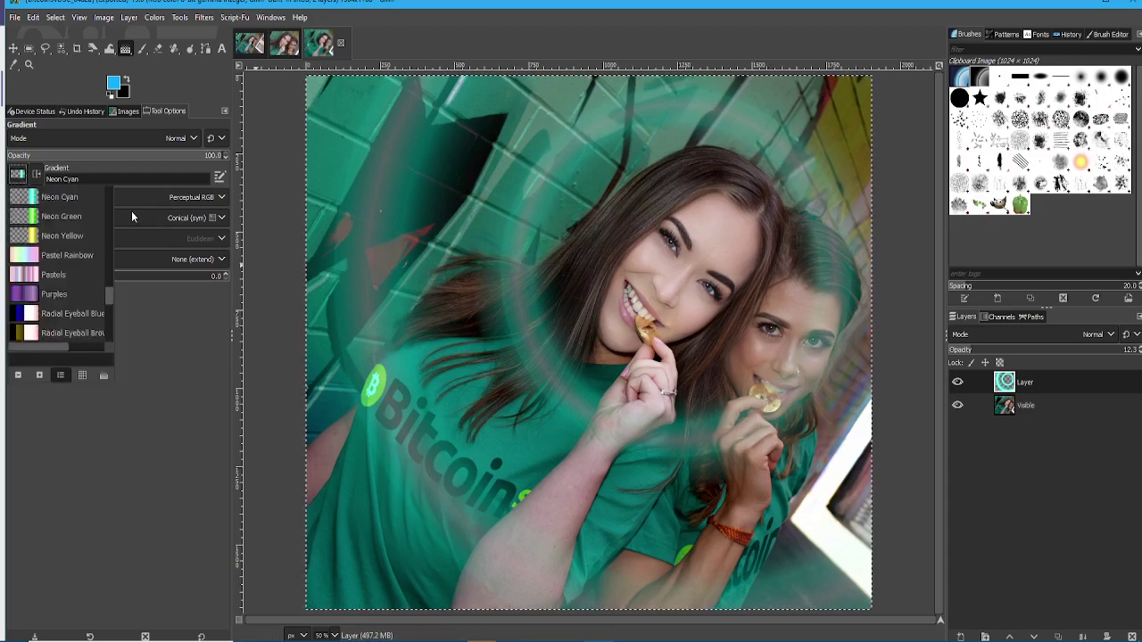
drag(106, 290, 110, 185)
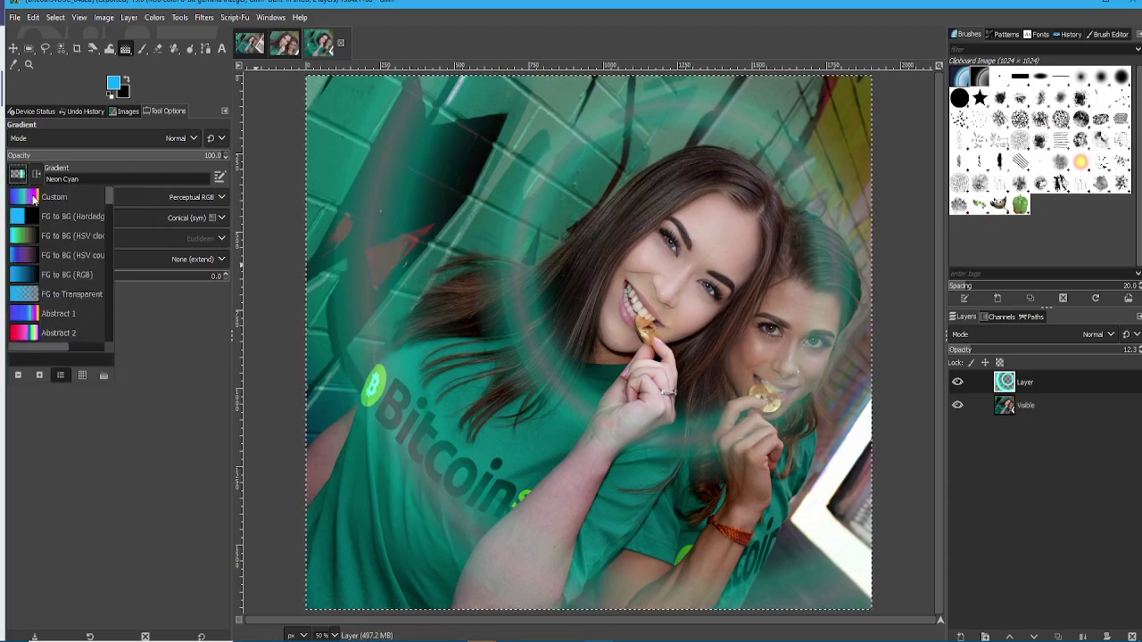
scroll(48, 338, down, 2)
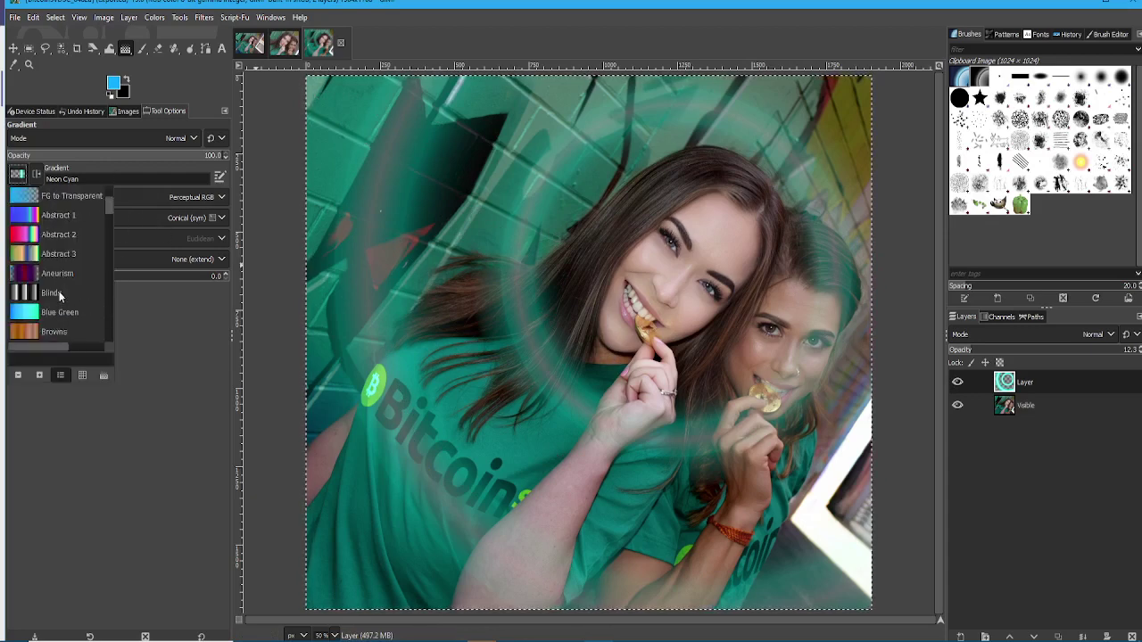
scroll(59, 294, down, 10)
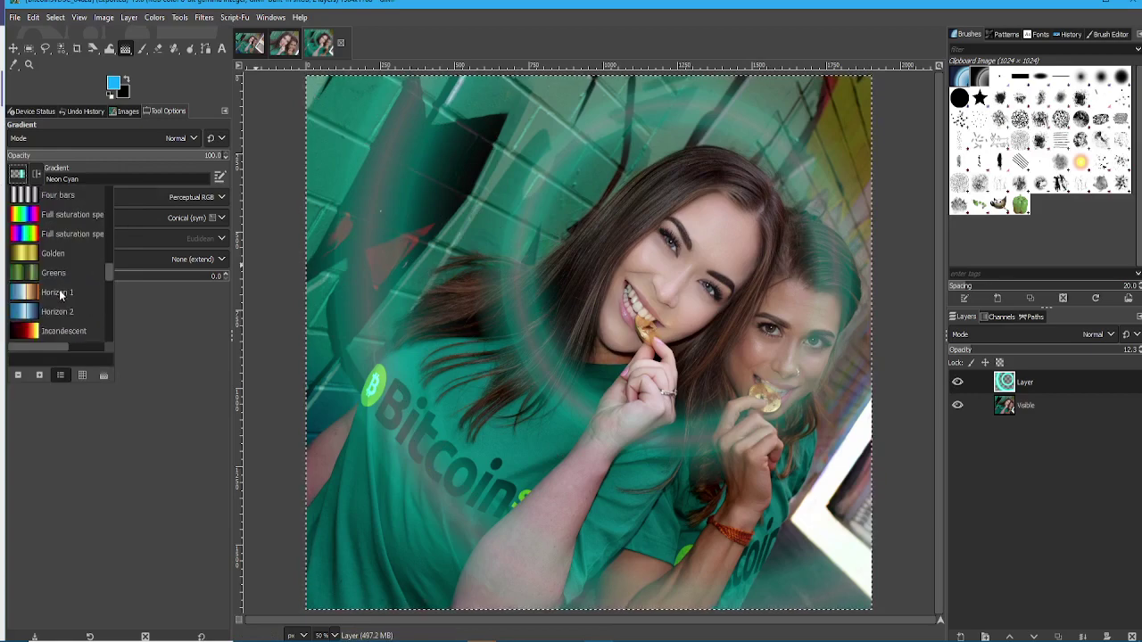
click(69, 212)
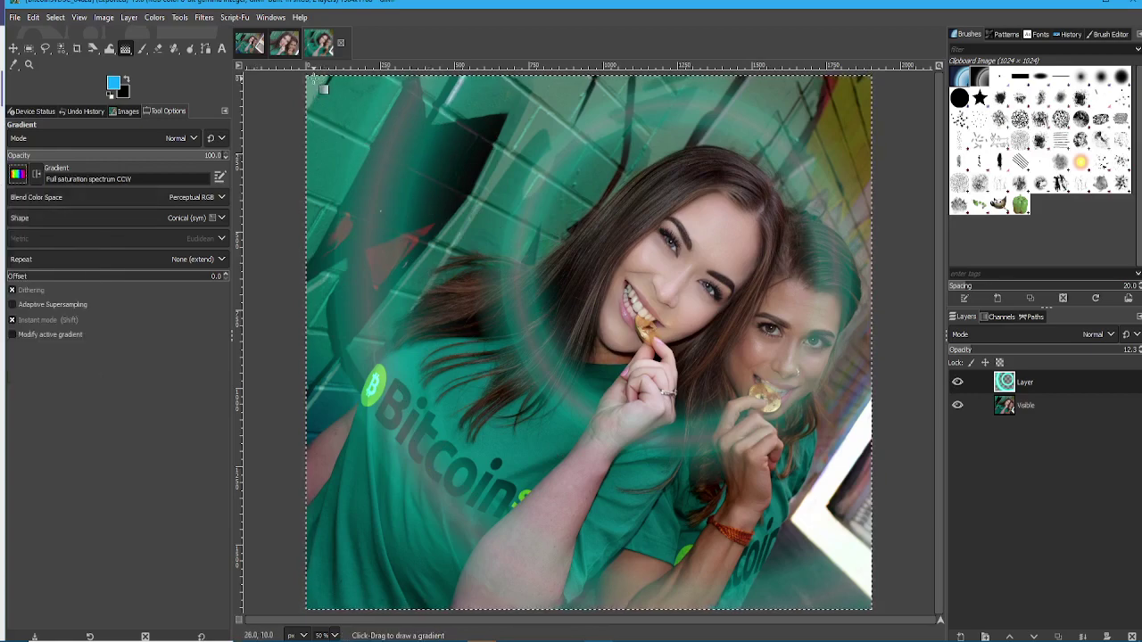
Step: Fill the overlay layer with the conical spectrum from the photo's upper left corner towards the centre, and set the layer opacity to 100
mouse_move(313, 79)
mouse_down()
mouse_move(713, 217)
mouse_move(586, 485)
mouse_move(451, 562)
mouse_move(779, 216)
mouse_move(829, 428)
mouse_move(898, 630)
mouse_move(492, 273)
mouse_move(584, 326)
mouse_move(782, 548)
mouse_move(394, 115)
mouse_move(576, 305)
mouse_move(678, 374)
mouse_up()
key(Return)
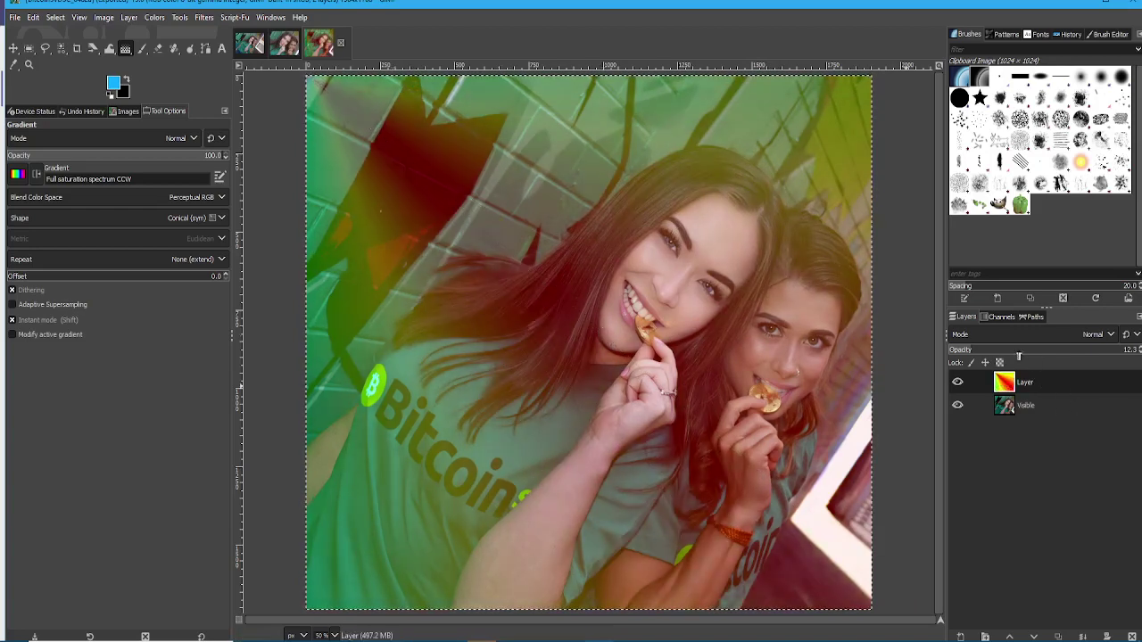
drag(1018, 355, 1137, 355)
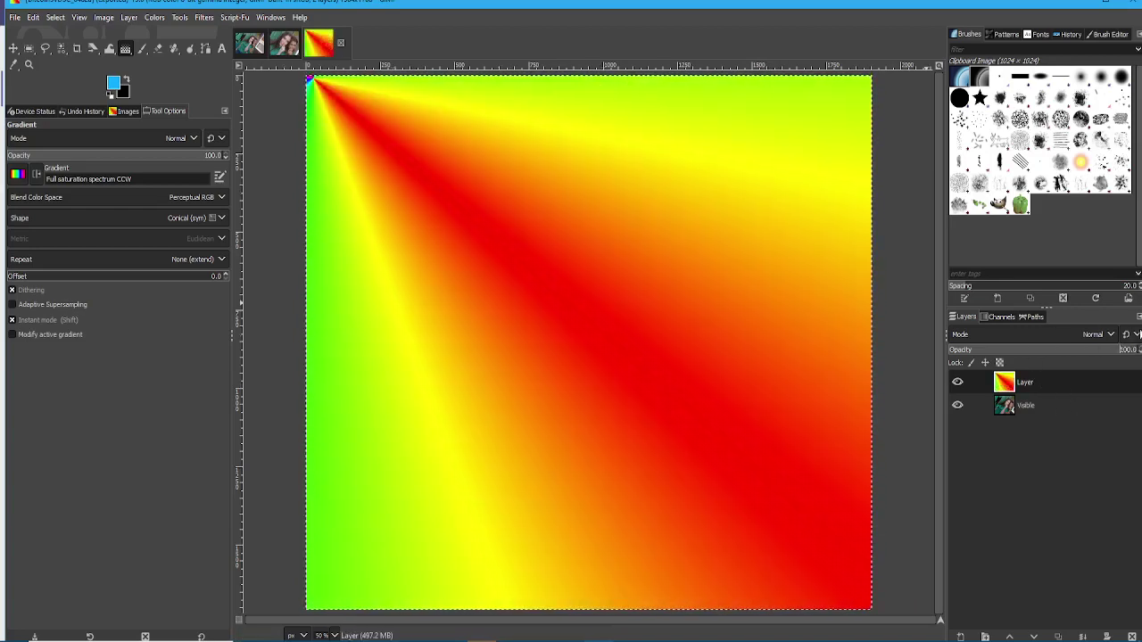
Step: Choose the Full saturation spectrum CW gradient and try a conical fill about 246 px long, starting near the photo's upper left corner and running outwards
click(18, 175)
click(56, 214)
drag(358, 113, 201, 59)
key(Escape)
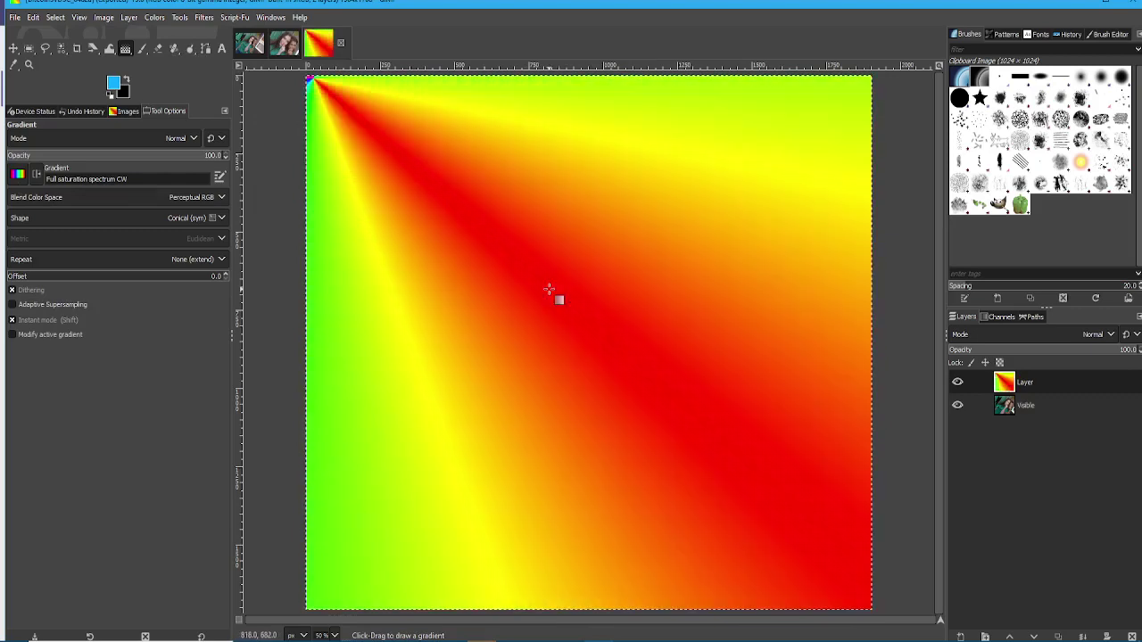
drag(580, 260, 316, 140)
key(Escape)
drag(366, 106, 297, 78)
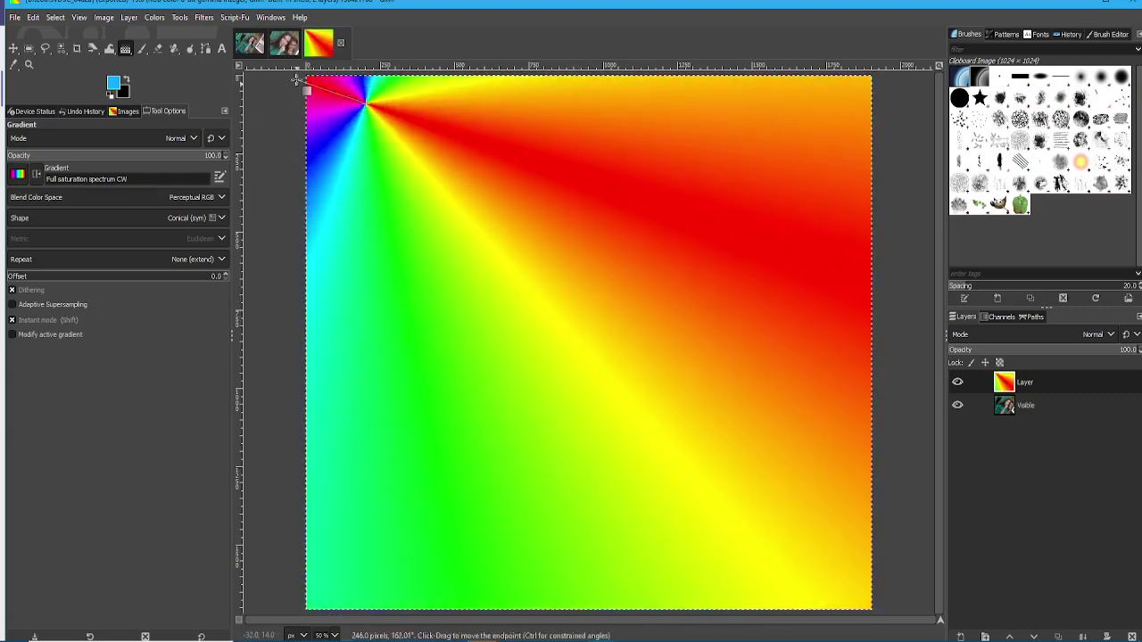
Step: Choose the Golden gradient and fill the overlay layer conically from above left of the photo's centre towards the upper left corner
click(25, 175)
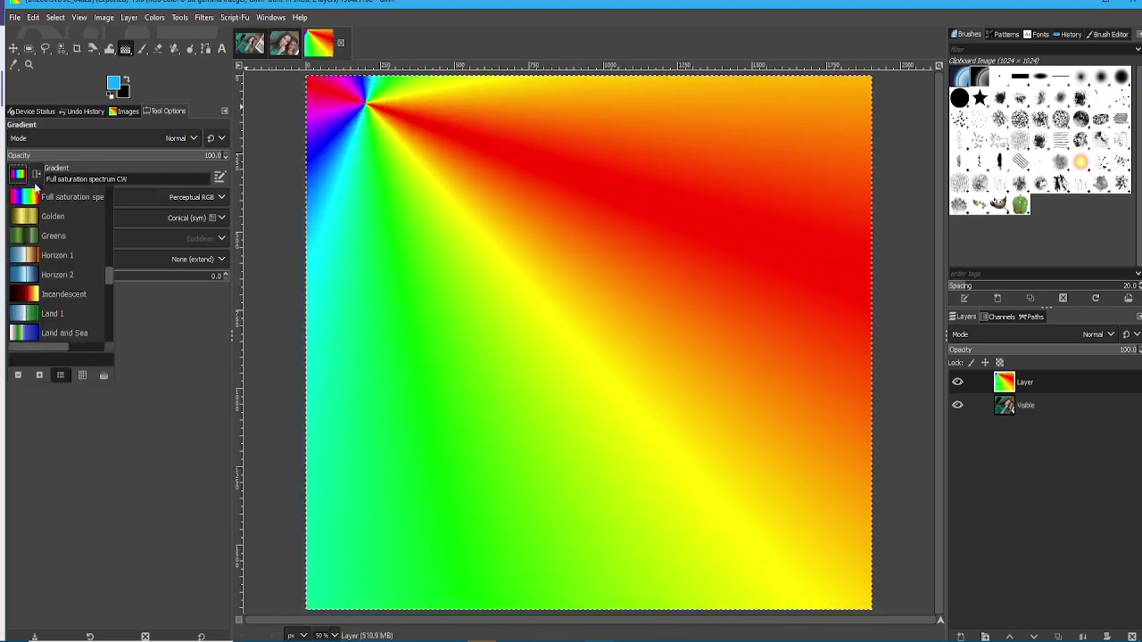
click(45, 214)
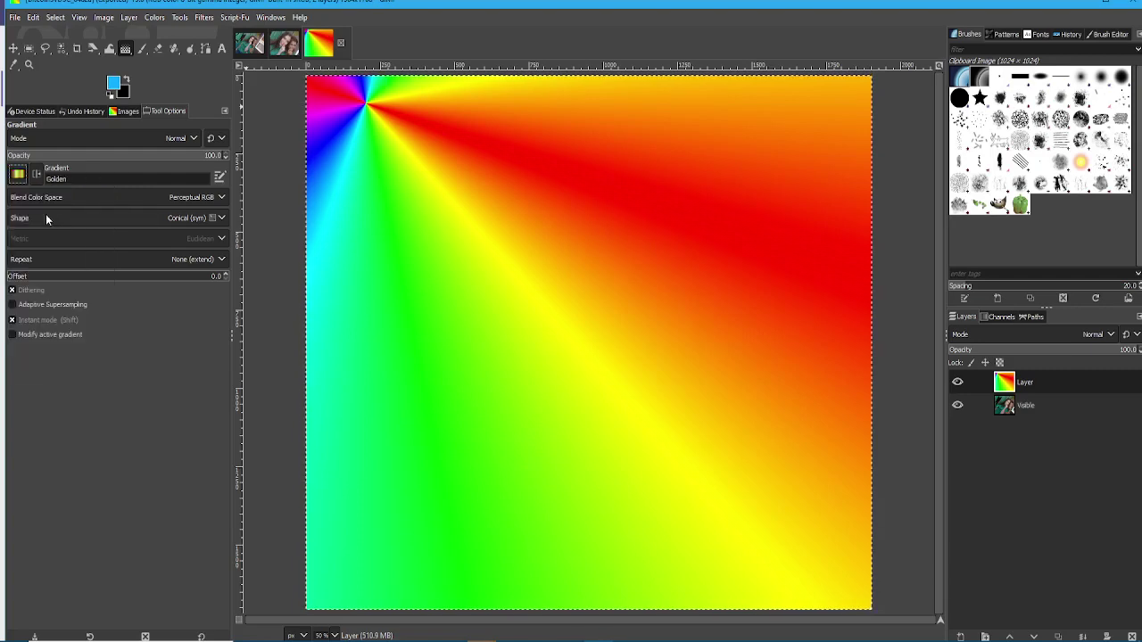
mouse_move(496, 234)
mouse_down()
mouse_move(632, 377)
mouse_move(537, 397)
mouse_move(334, 324)
mouse_move(337, 223)
mouse_move(381, 157)
mouse_move(360, 155)
mouse_up()
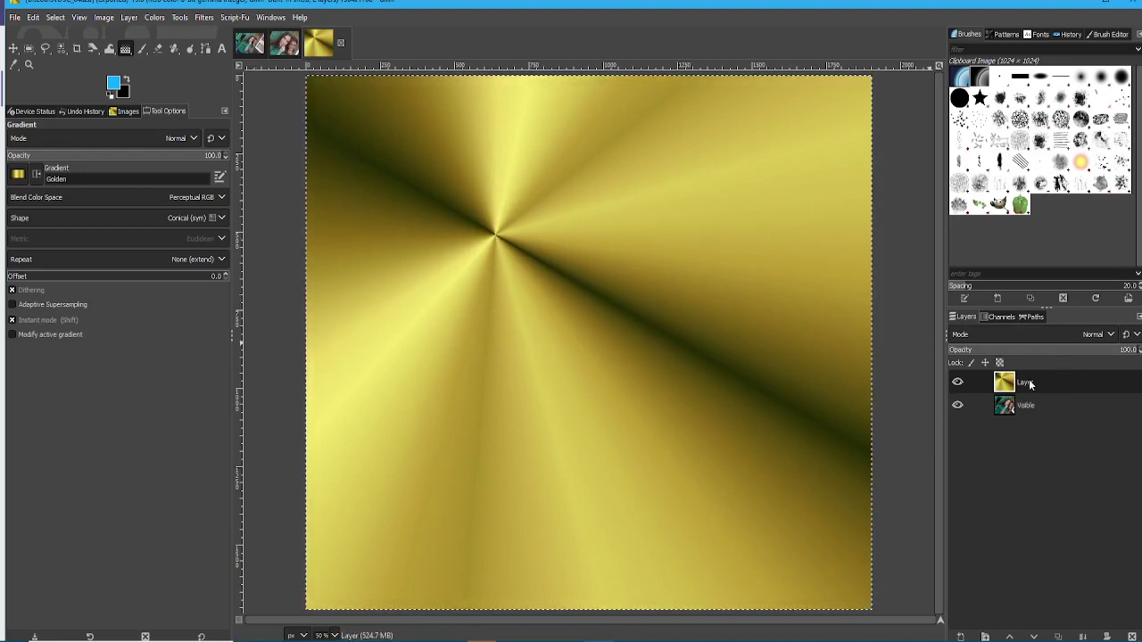
Step: Step through the overlay layer's blend modes starting at Linear burn, and set it to Pin light
click(1081, 334)
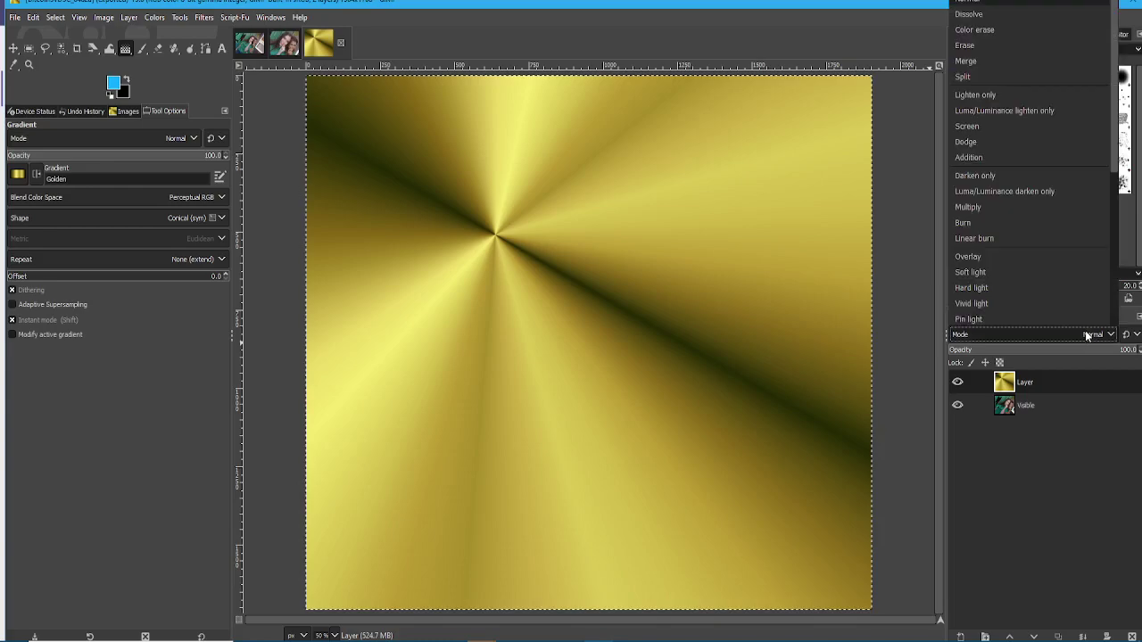
click(1007, 239)
key(Down)
key(Down)
key(Down)
key(Down)
key(Down)
key(Down)
key(Down)
key(Down)
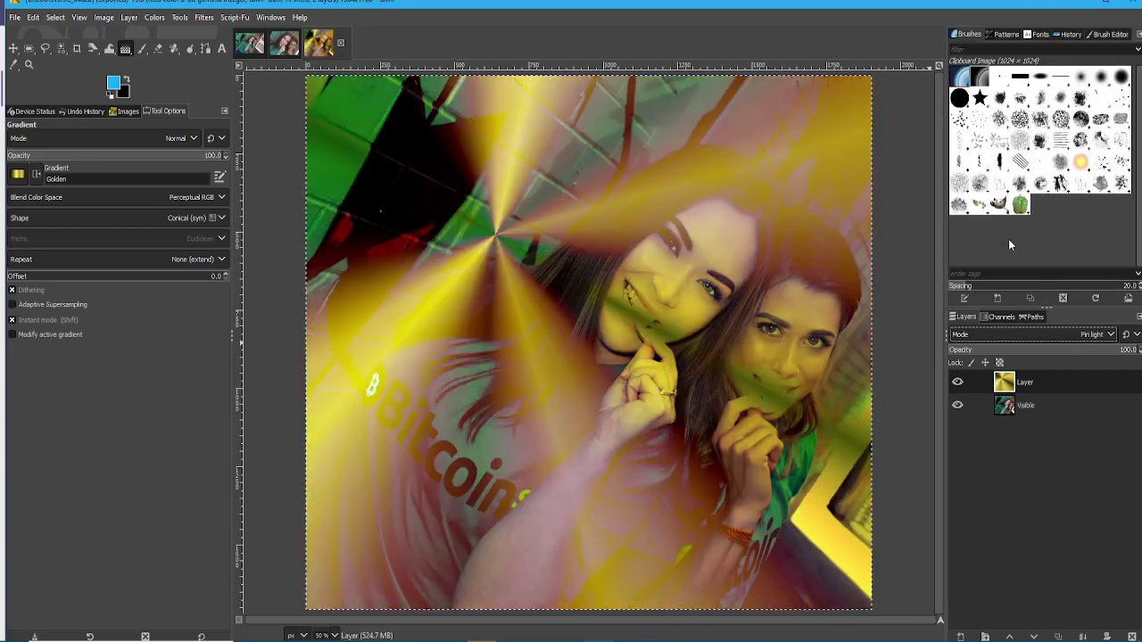
key(Up)
key(Down)
key(Down)
key(Down)
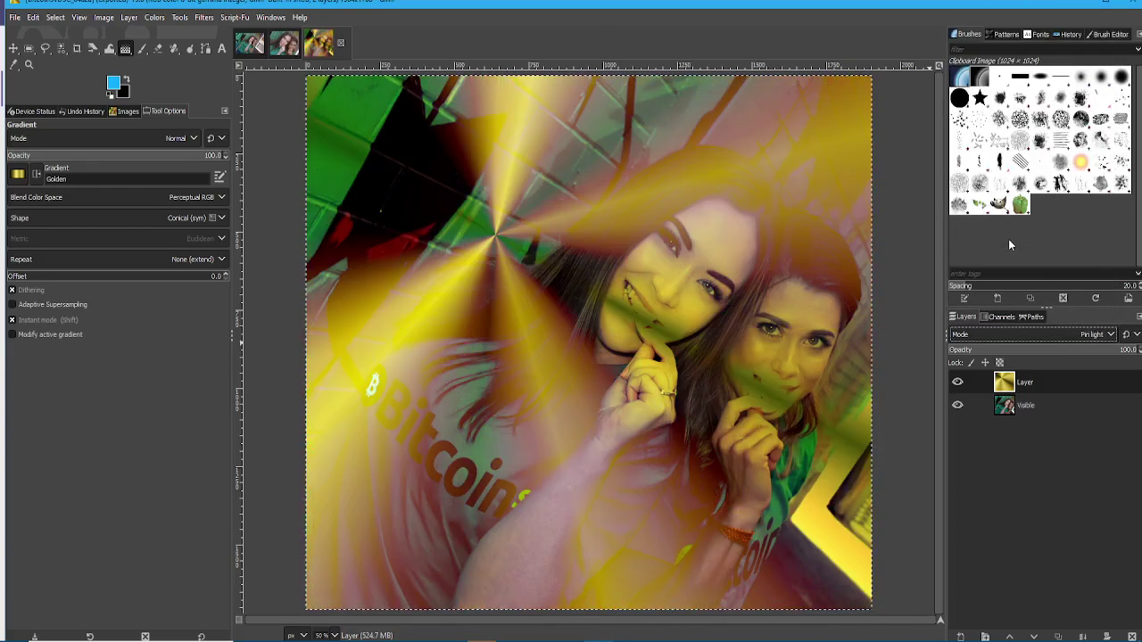
Step: Step through the overlay layer's blend modes from Pin light via Hard mix and Grain extract, and set it to Divide
key(Up)
key(Up)
key(Down)
key(Up)
key(Up)
key(Up)
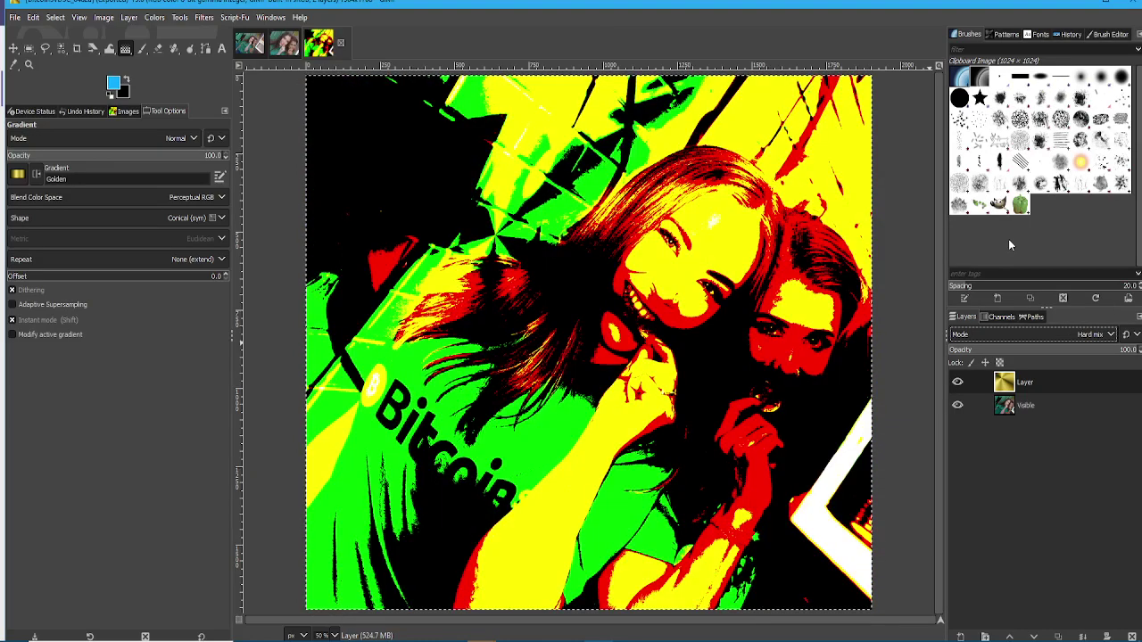
key(Down)
key(Down)
key(Down)
key(Down)
key(Down)
key(Up)
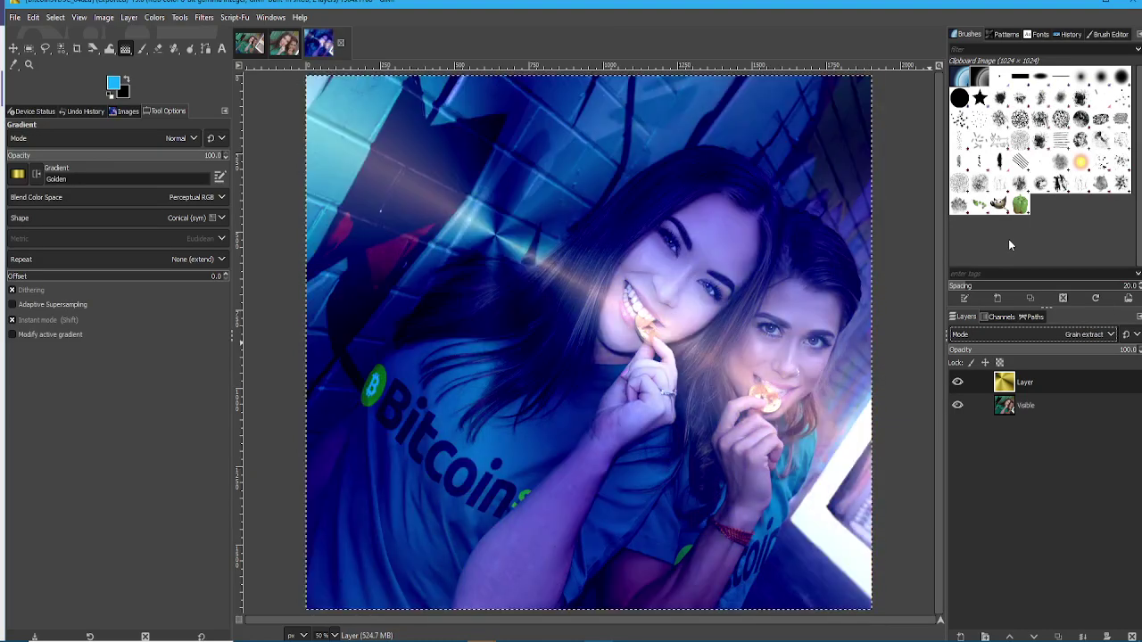
key(Down)
key(Down)
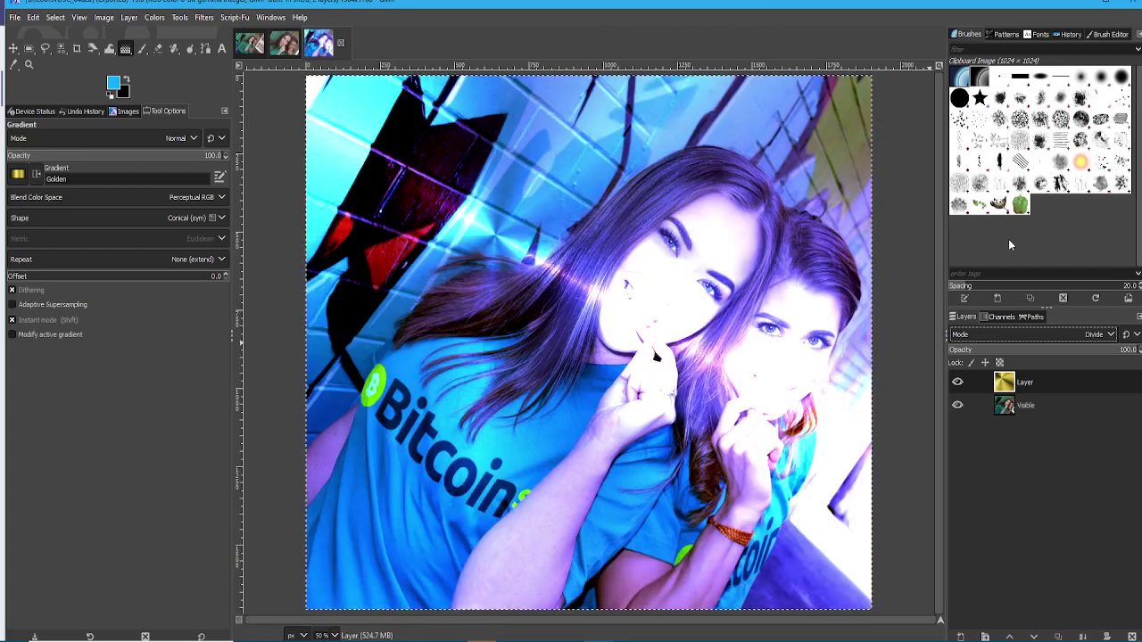
Step: Set the overlay layer's opacity to 39 and refill it with the conical Golden gradient, starting over the dark figure on the wall
click(1019, 351)
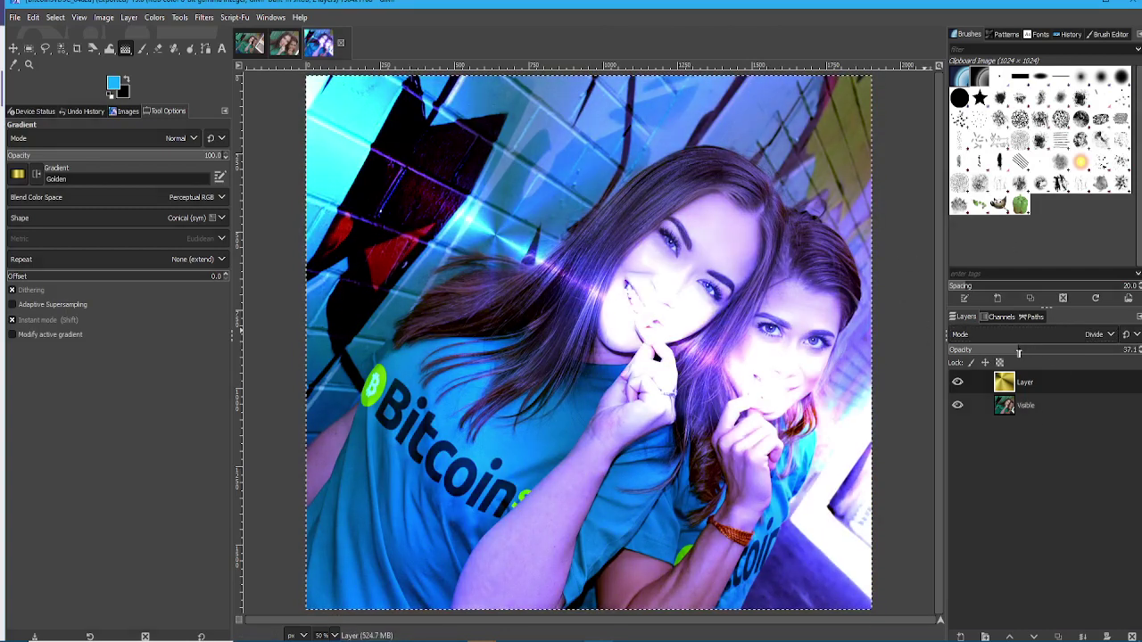
click(1022, 351)
drag(444, 147, 446, 243)
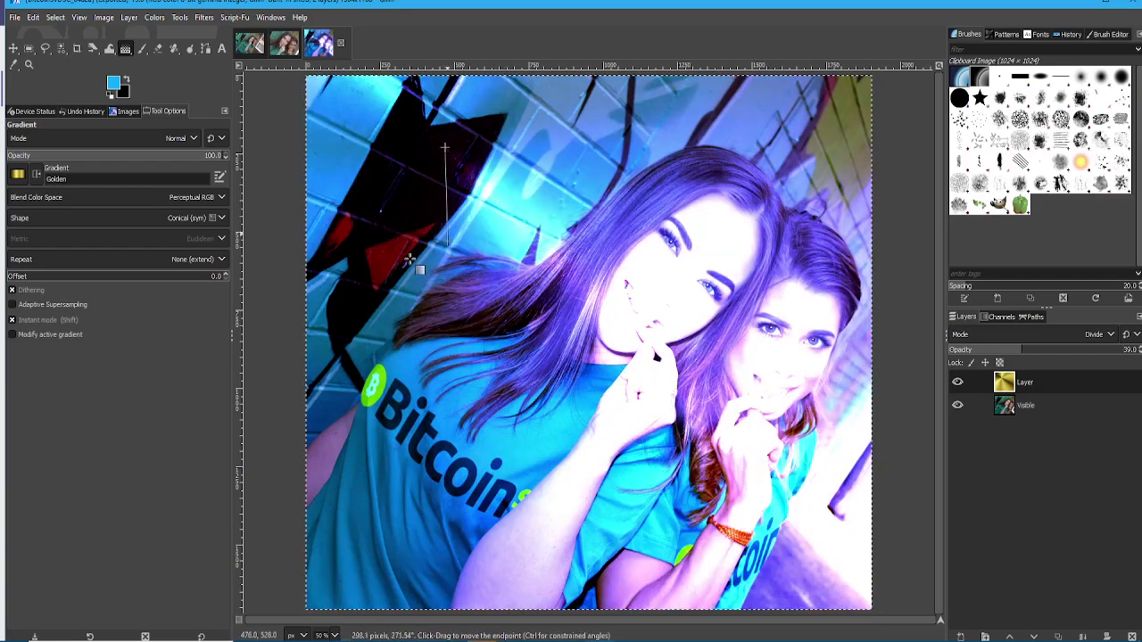
key(Return)
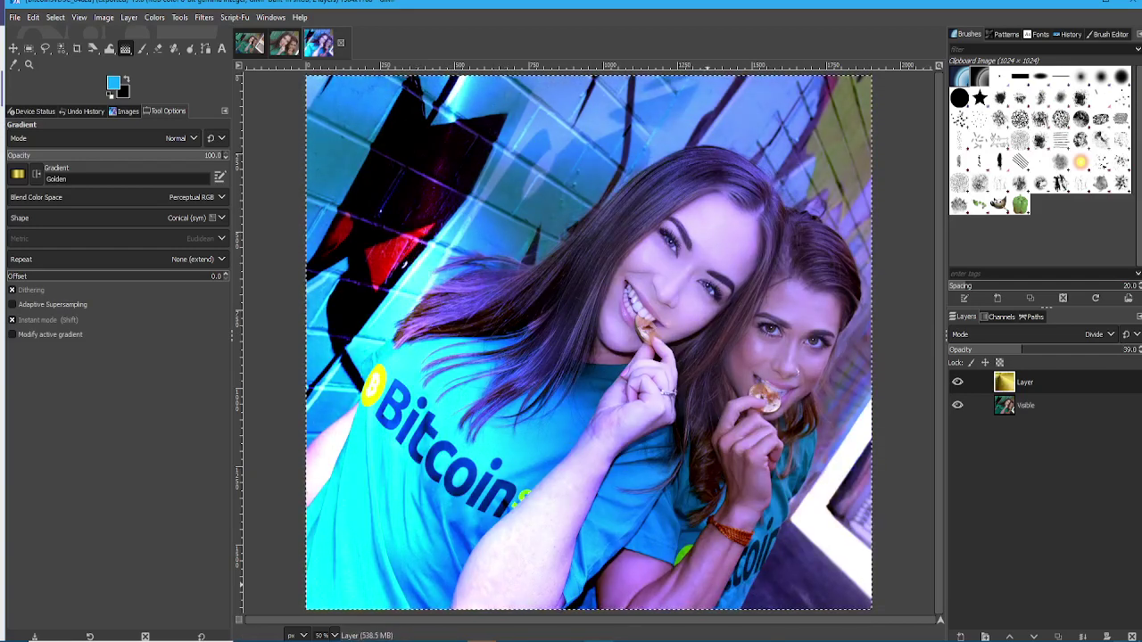
click(18, 174)
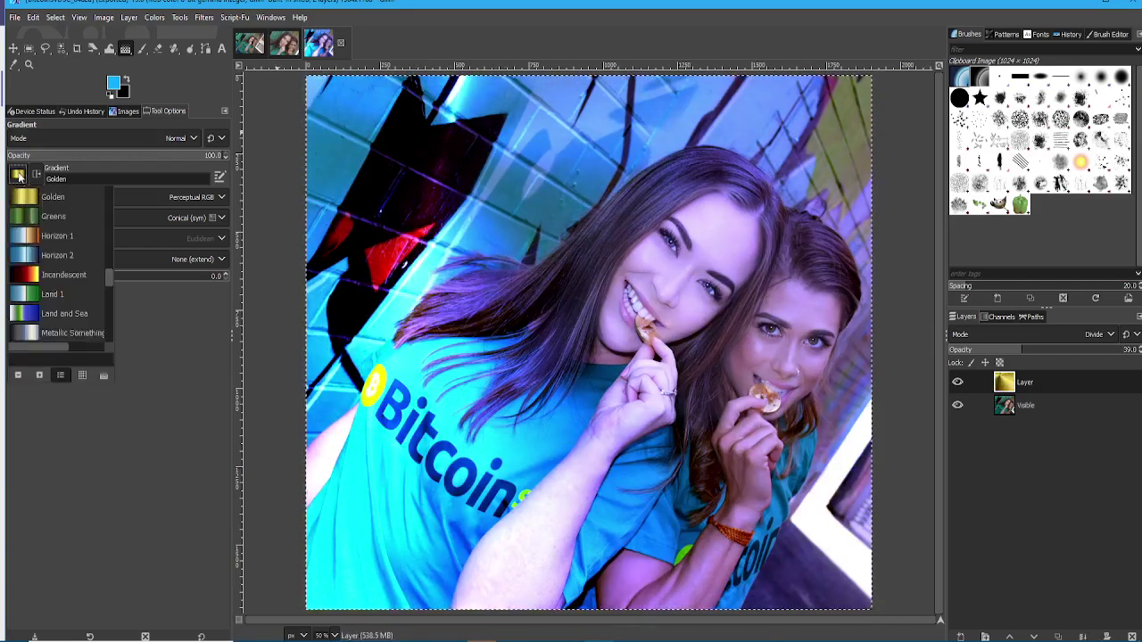
scroll(68, 318, down, 2)
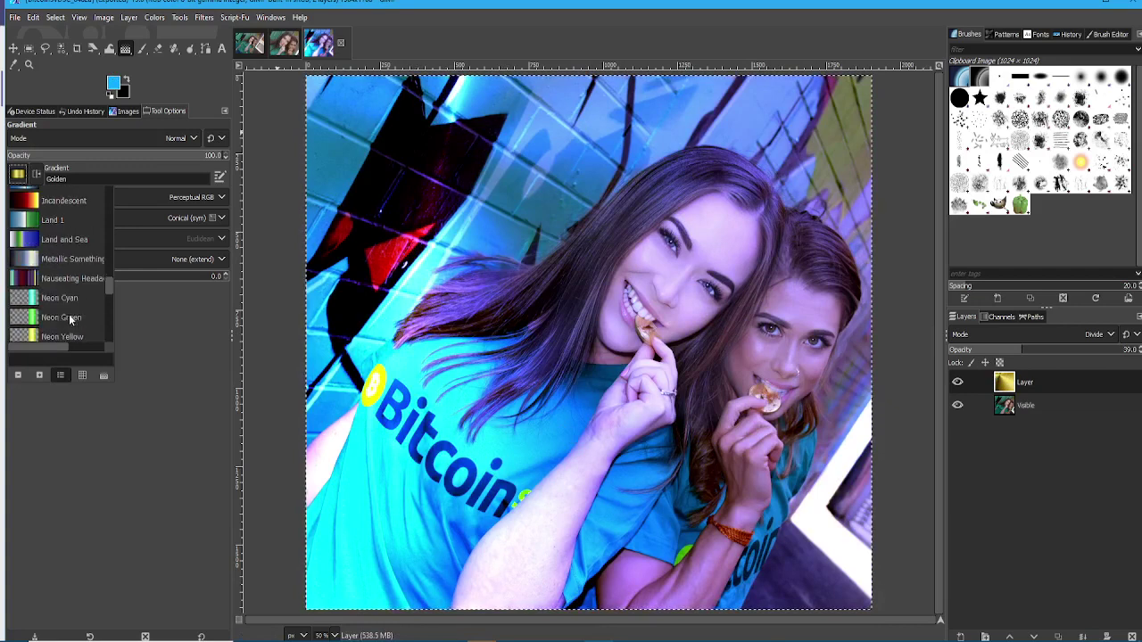
click(199, 342)
click(18, 175)
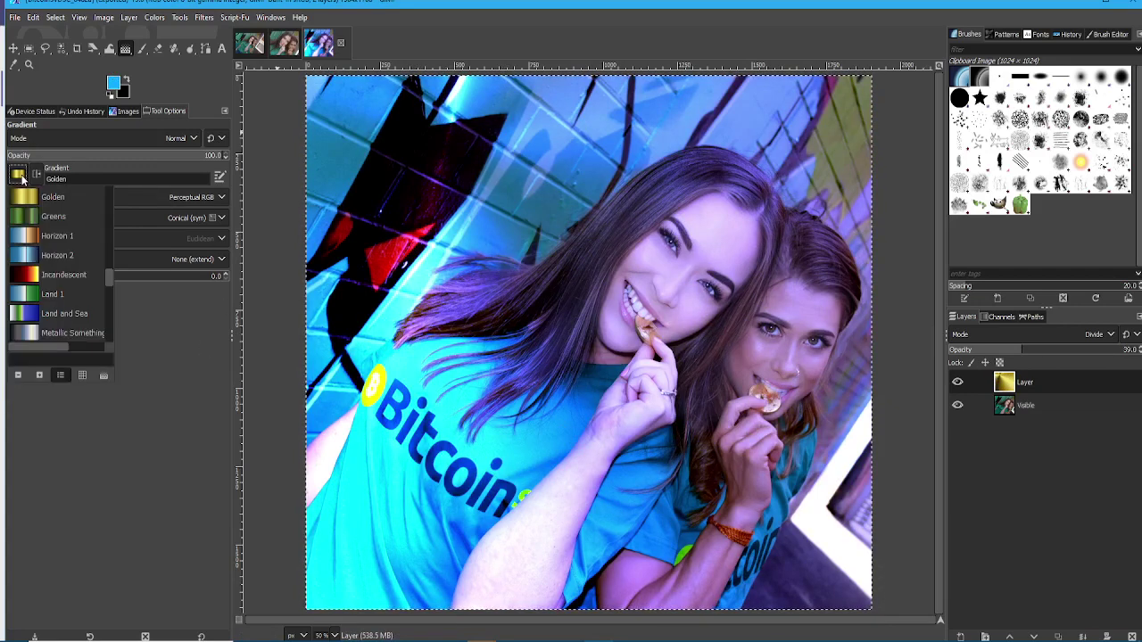
click(204, 216)
Step: Set the gradient shape to Spiral (clockwise) and try a tightly wound Golden fill centred beside the left woman's face
click(194, 219)
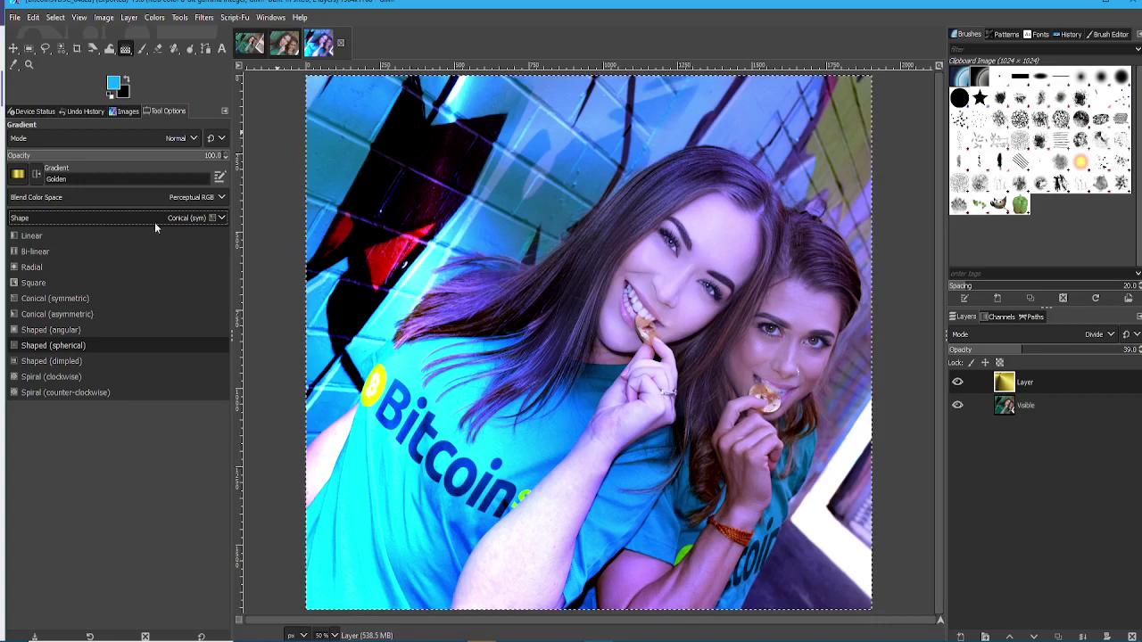
click(51, 376)
drag(608, 287, 616, 263)
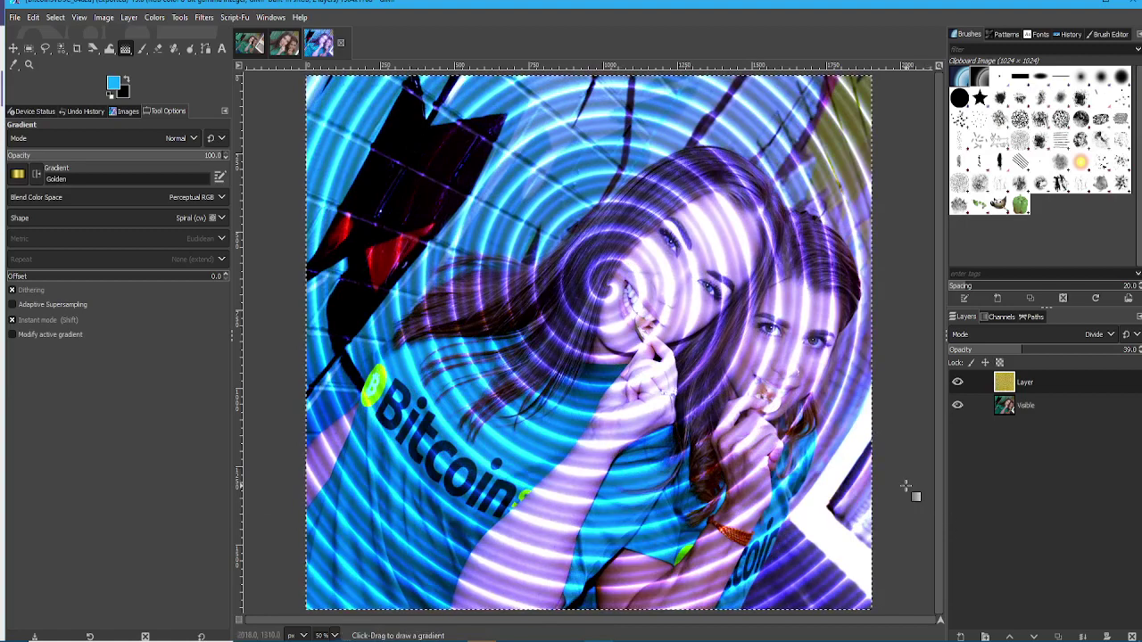
key(Escape)
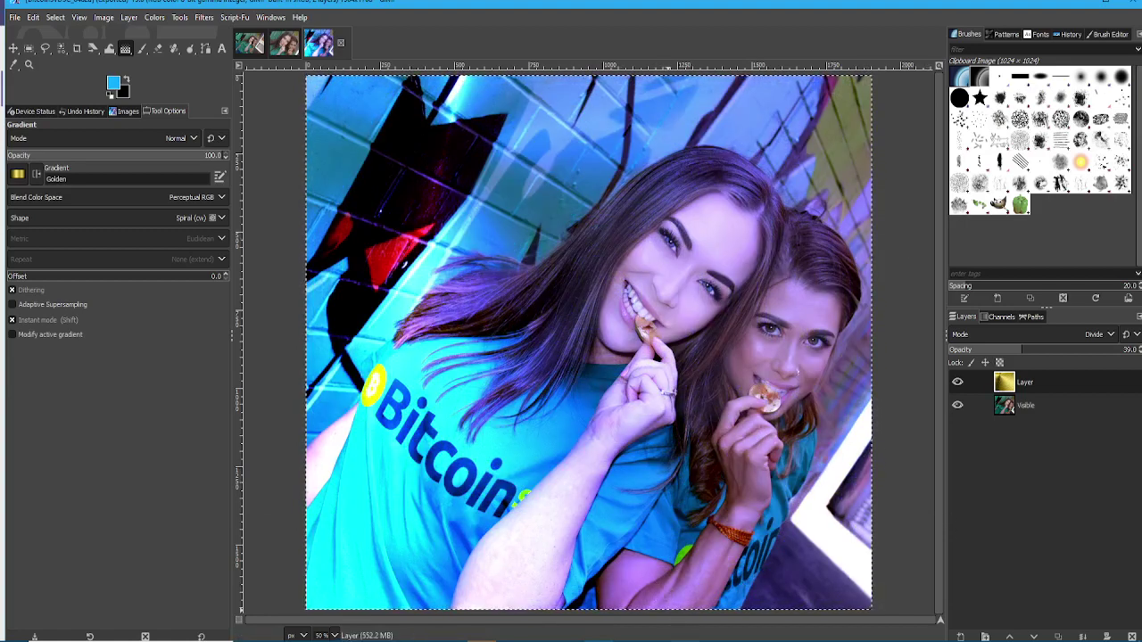
mouse_move(685, 637)
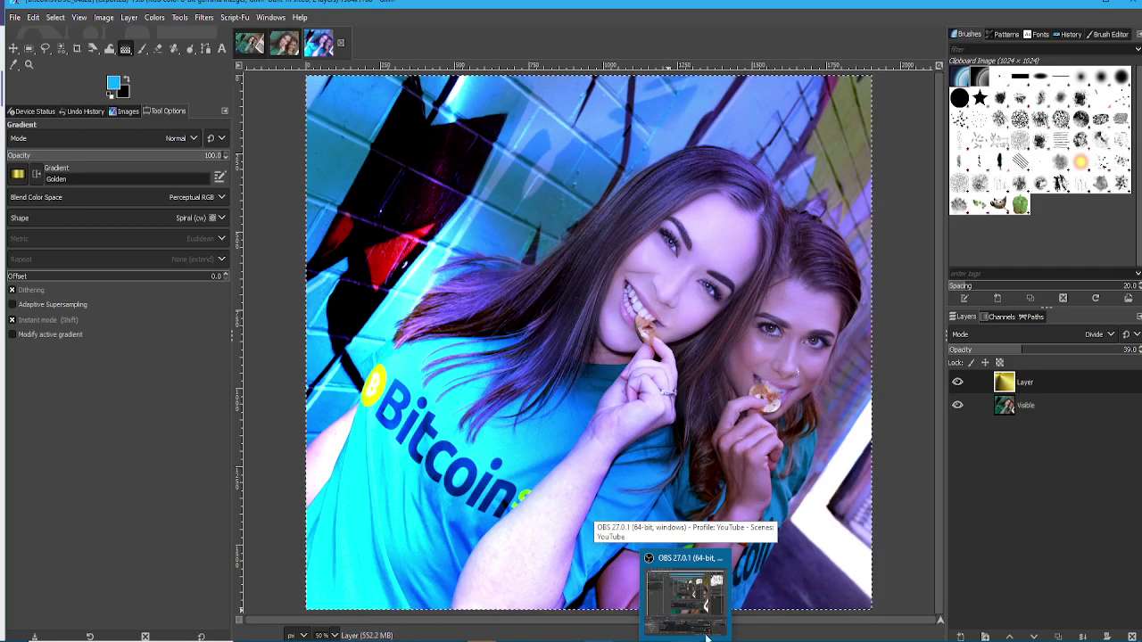
Step: Choose the Greens gradient and fill the overlay layer with a wide clockwise spiral across the photo
click(18, 175)
scroll(105, 273, down, 2)
scroll(100, 271, up, 4)
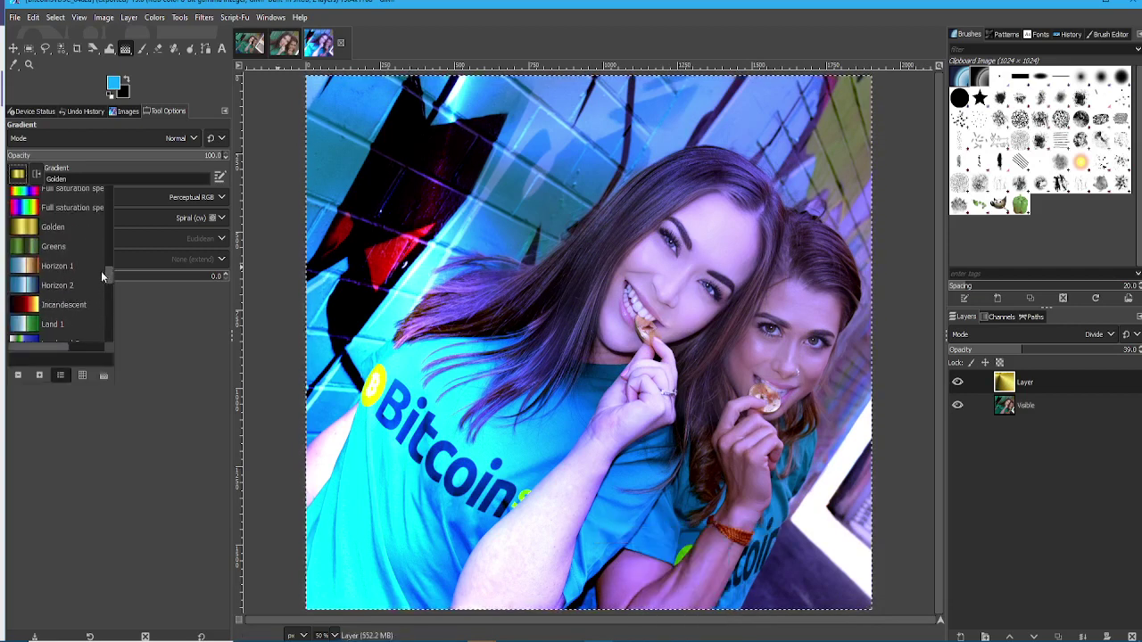
click(63, 239)
drag(357, 299, 687, 395)
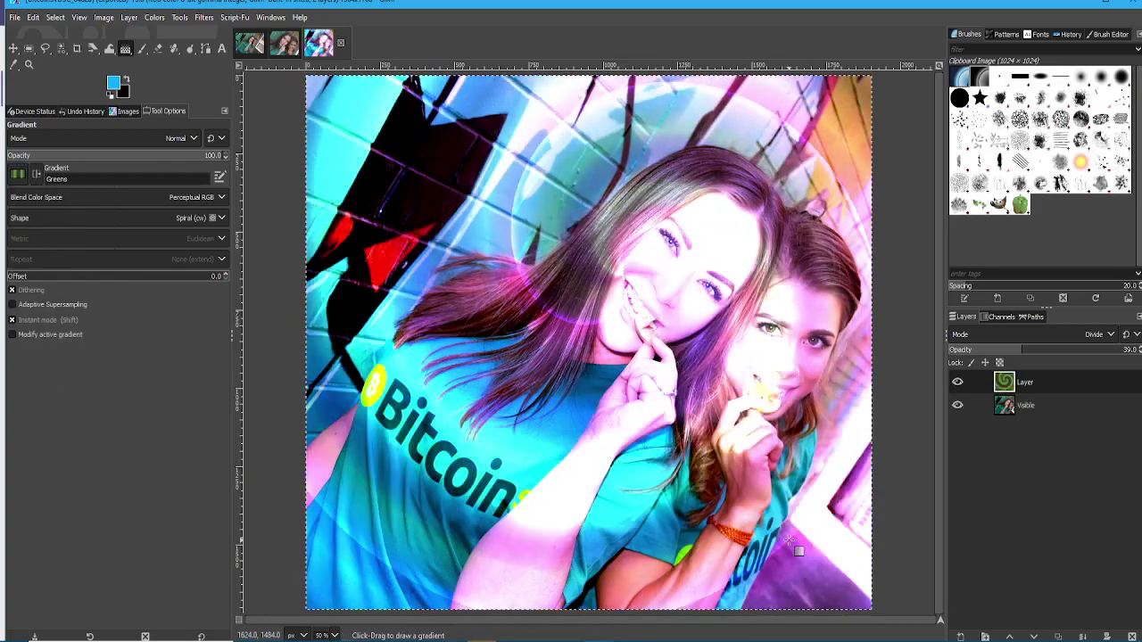
Step: Set the overlay layer's blend mode to Overlay and refill it with a Greens spiral about 1812 px long, from the left woman's hair towards the lower right
click(1087, 337)
scroll(1008, 138, up, 5)
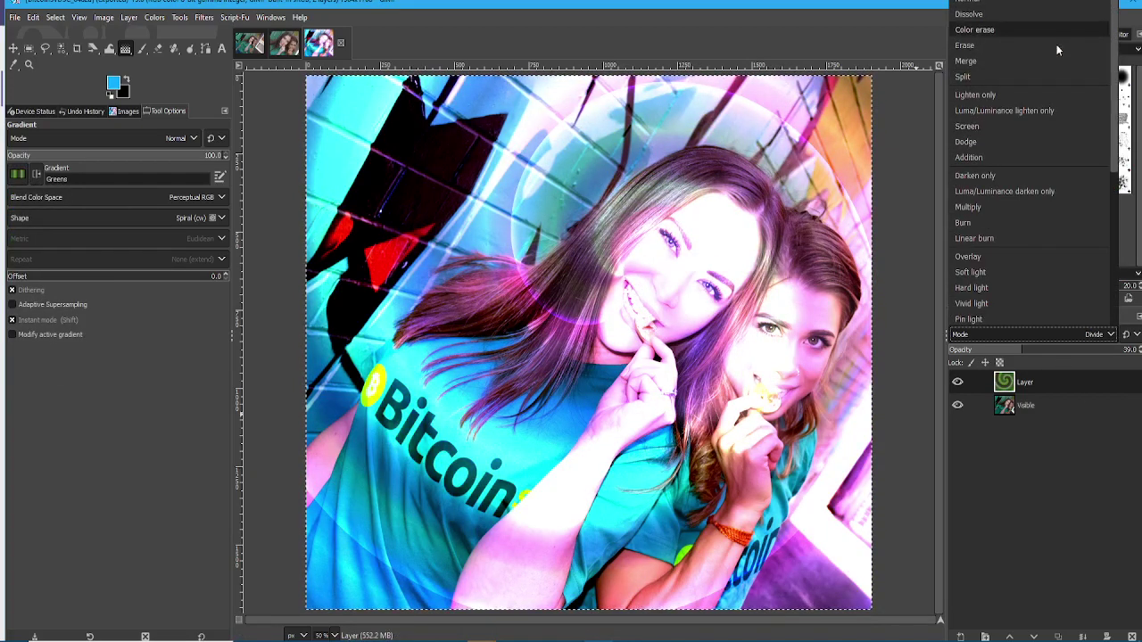
scroll(1026, 161, down, 4)
scroll(1003, 150, up, 2)
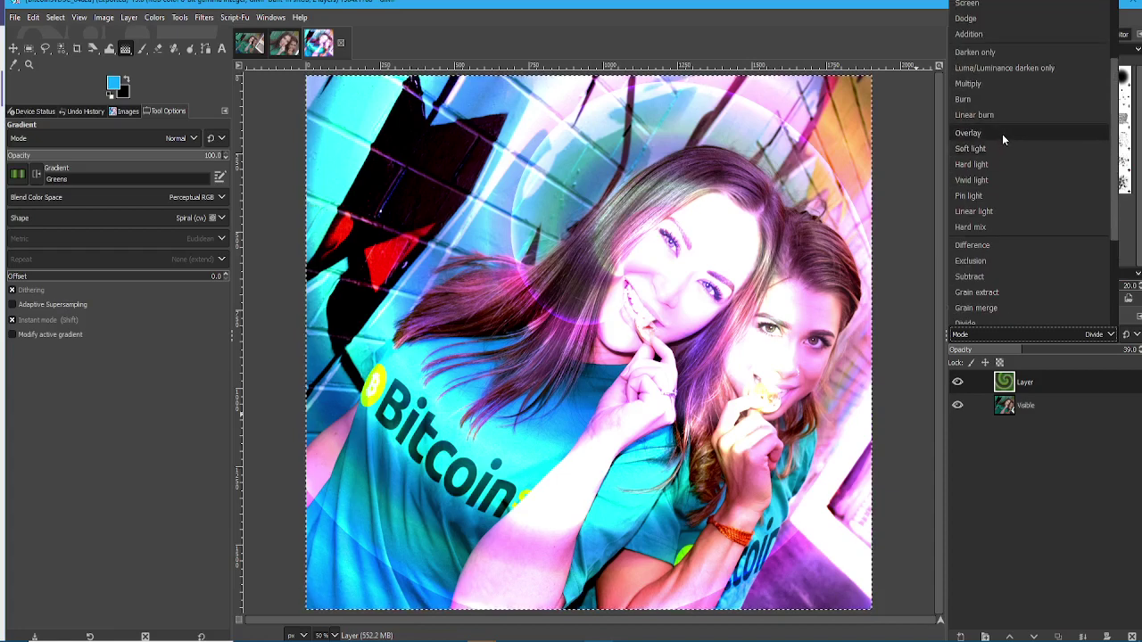
click(1002, 133)
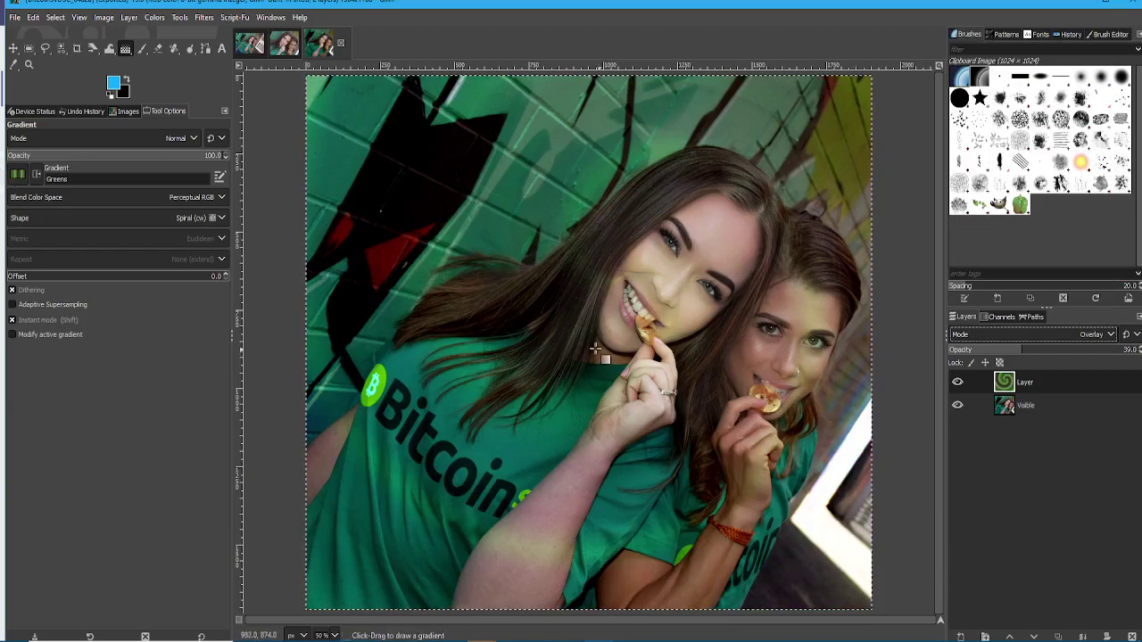
drag(548, 334, 1025, 516)
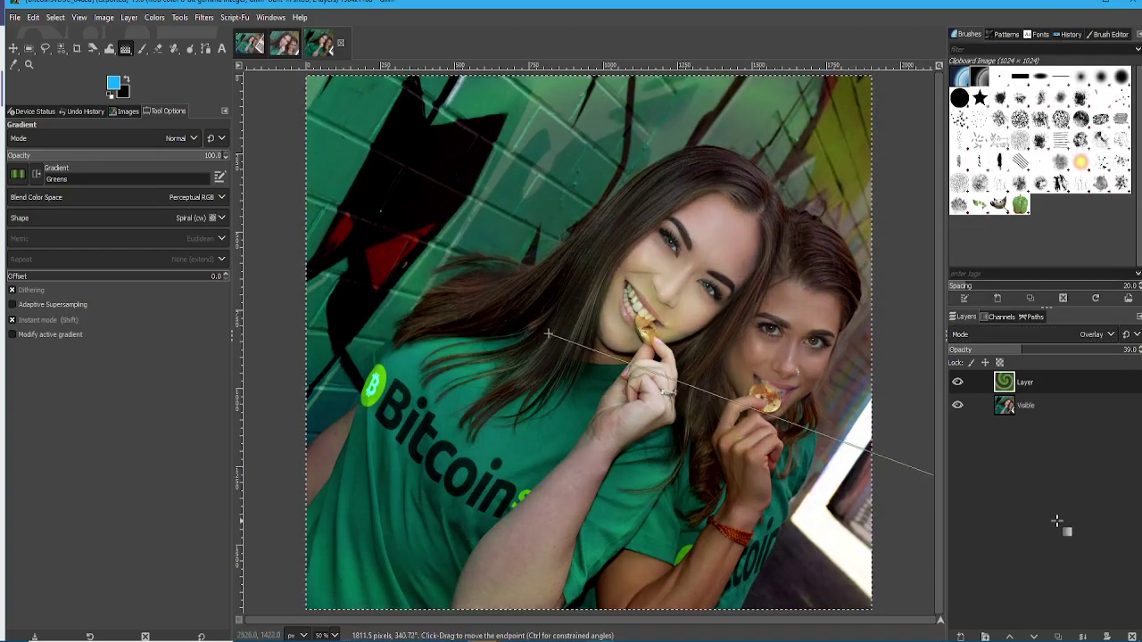
key(Return)
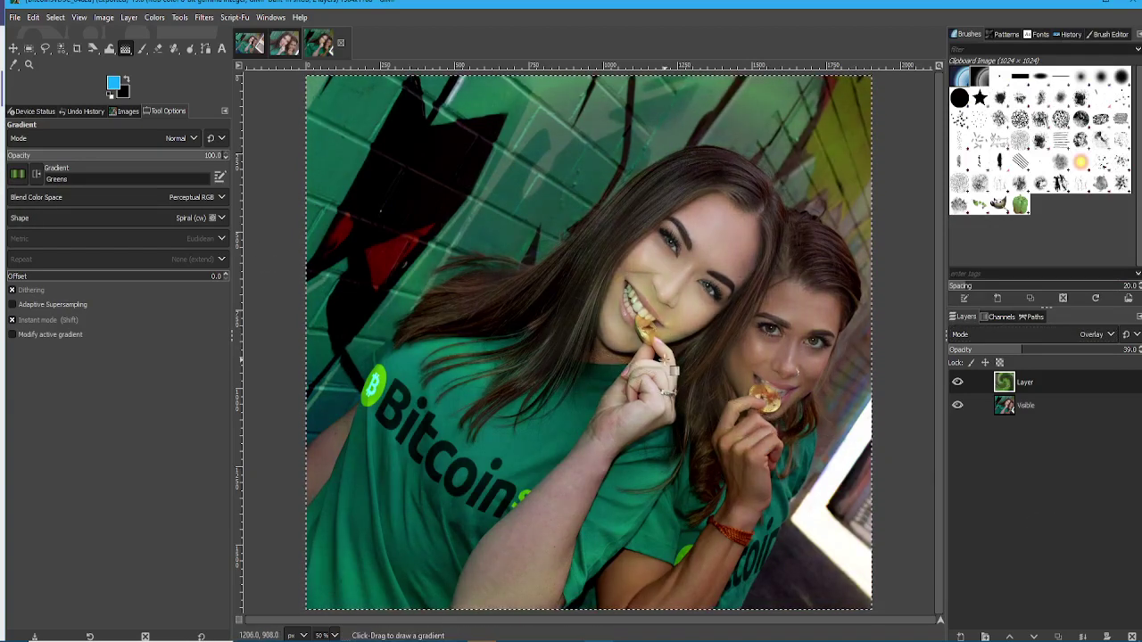
Step: Try the overlay layer's opacity at 91.2, and bring it down to about 50.5
drag(1050, 354, 1121, 361)
click(1139, 352)
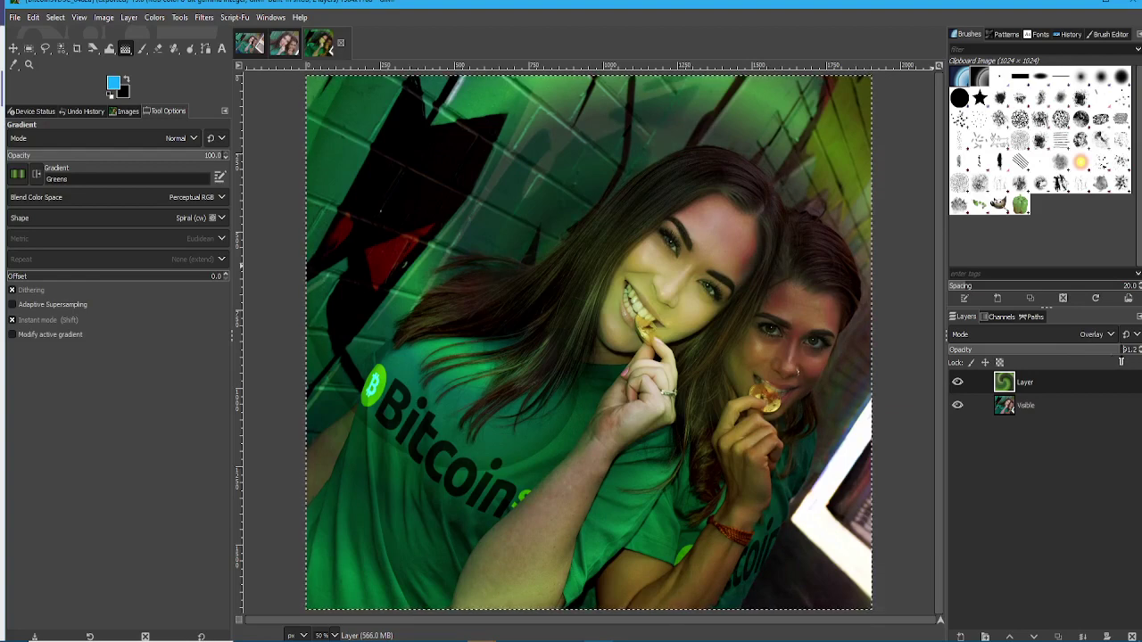
drag(1121, 361, 1046, 357)
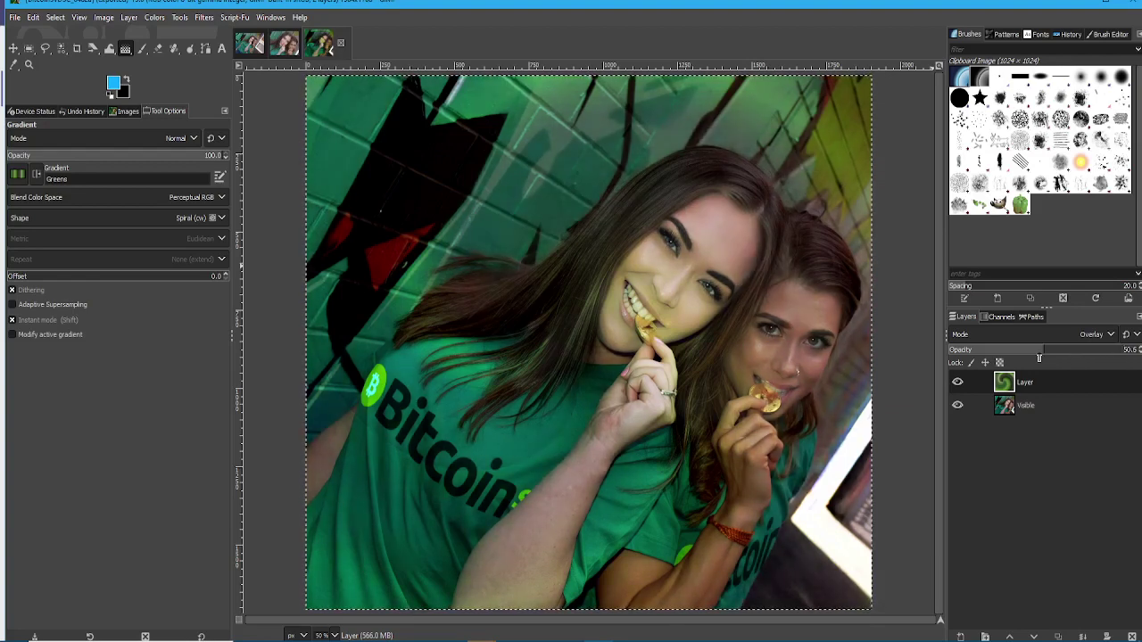